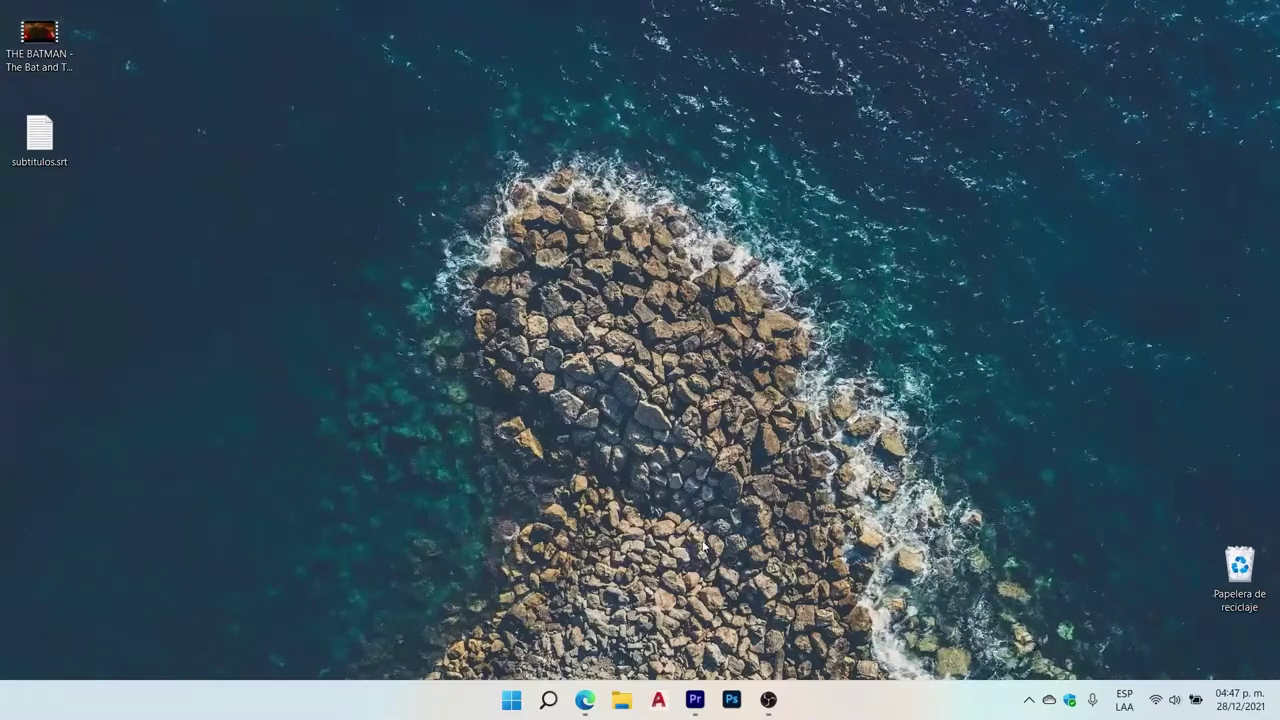
Step: Import the Batman trailer and subtitulos.srt from the desktop into the YOUTUBE project
click(694, 705)
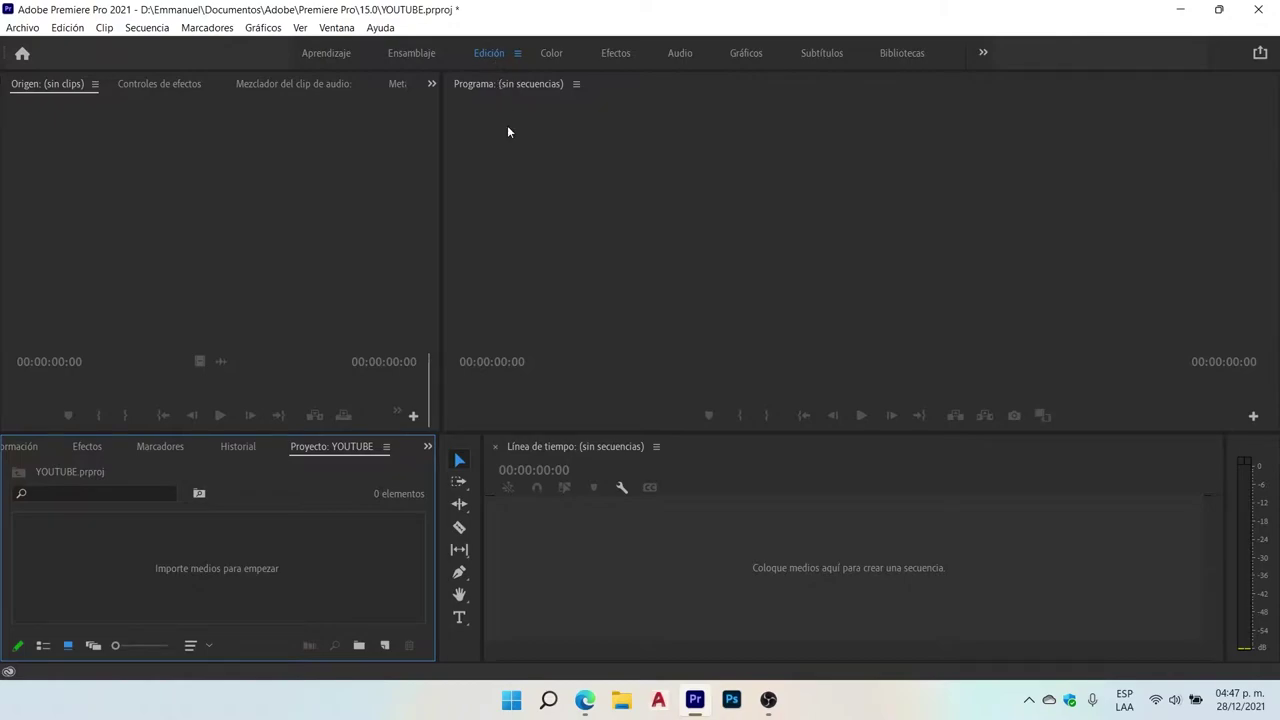
double_click(233, 569)
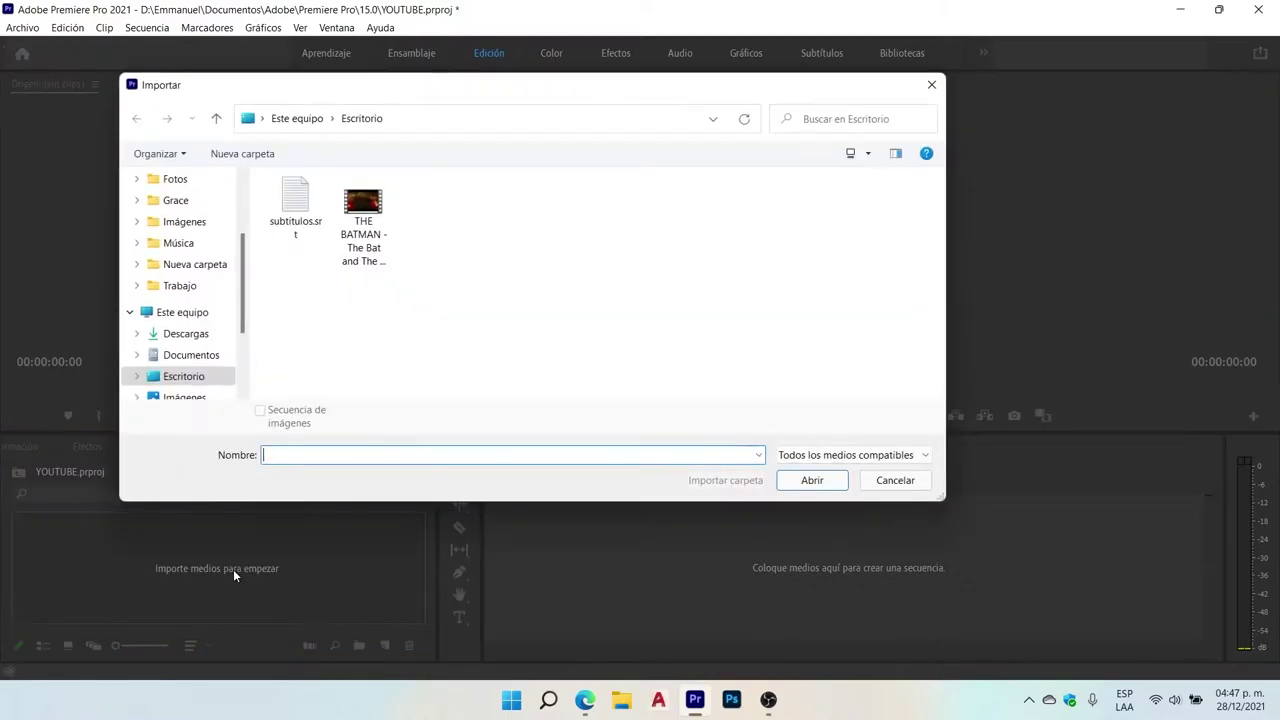
drag(455, 303, 278, 178)
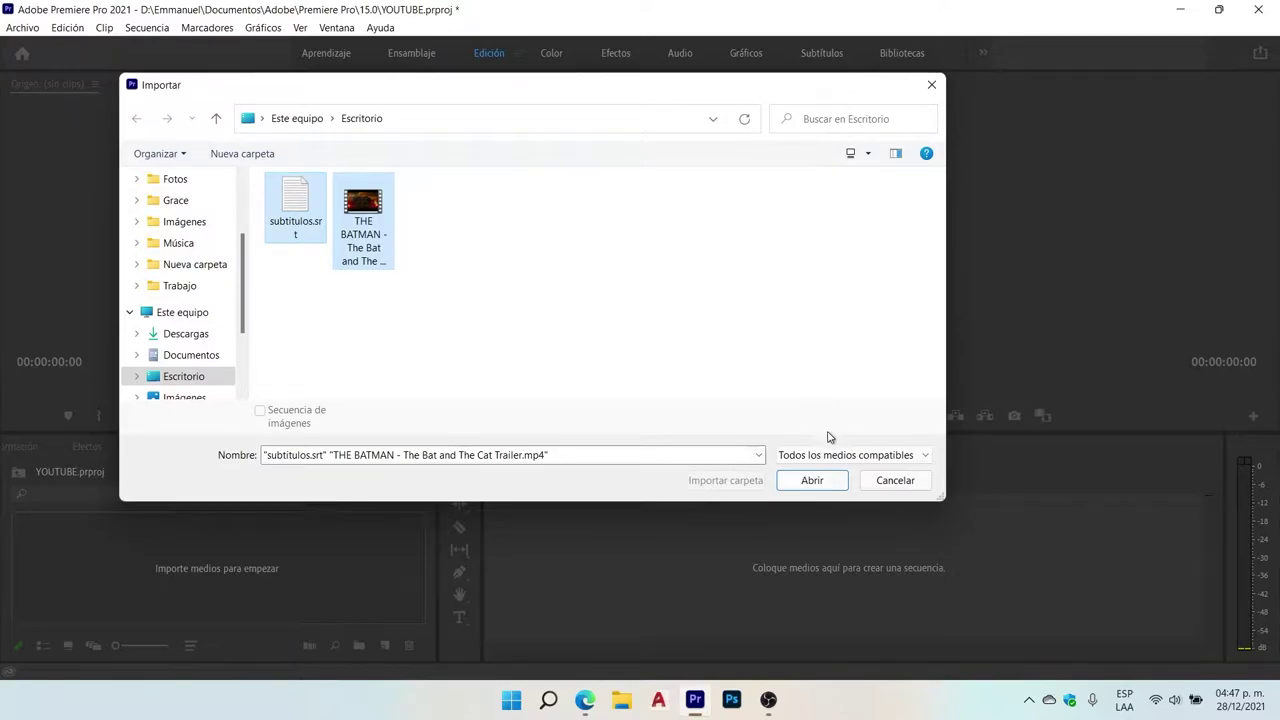
click(809, 481)
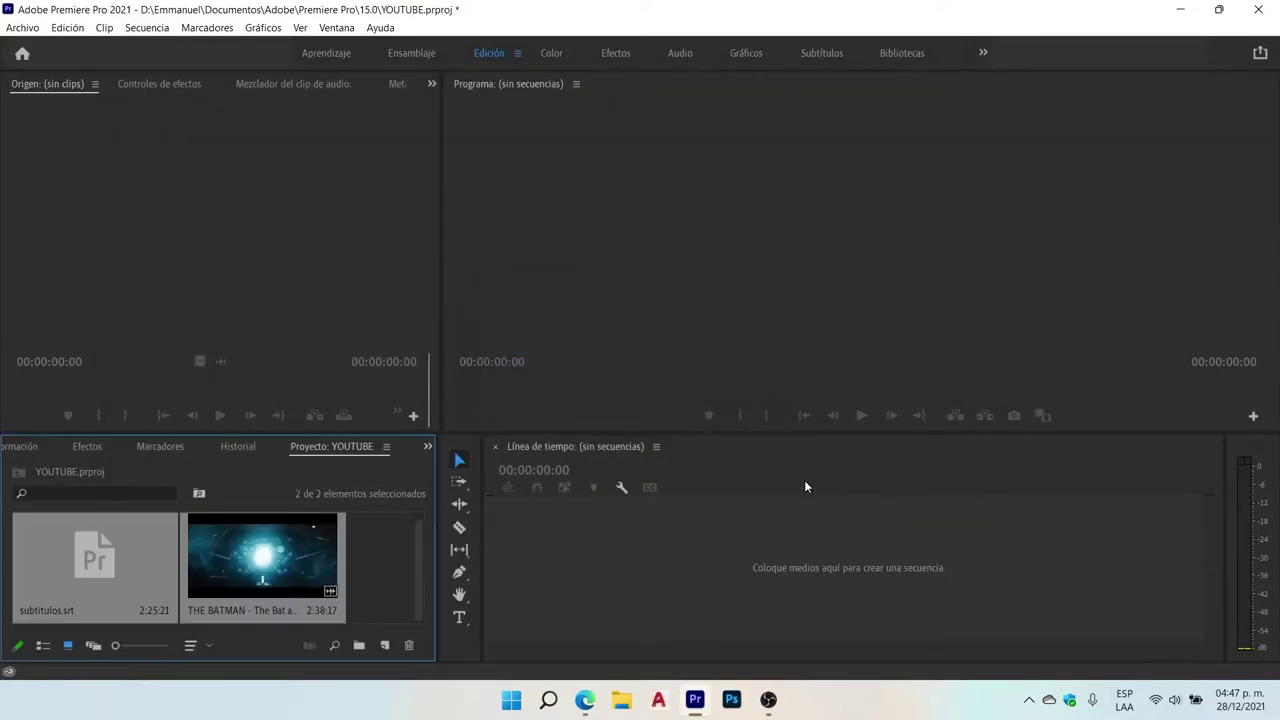
Step: Select the Batman trailer clip and drag it toward the empty timeline
click(376, 577)
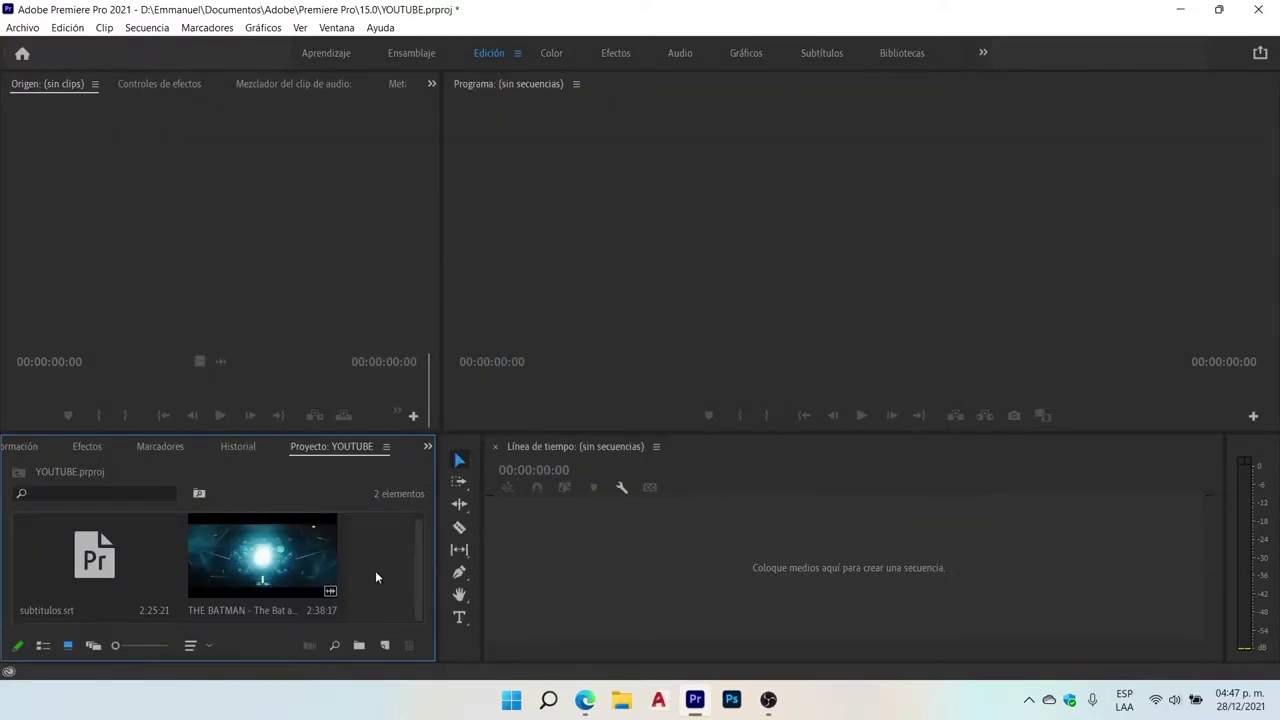
click(260, 550)
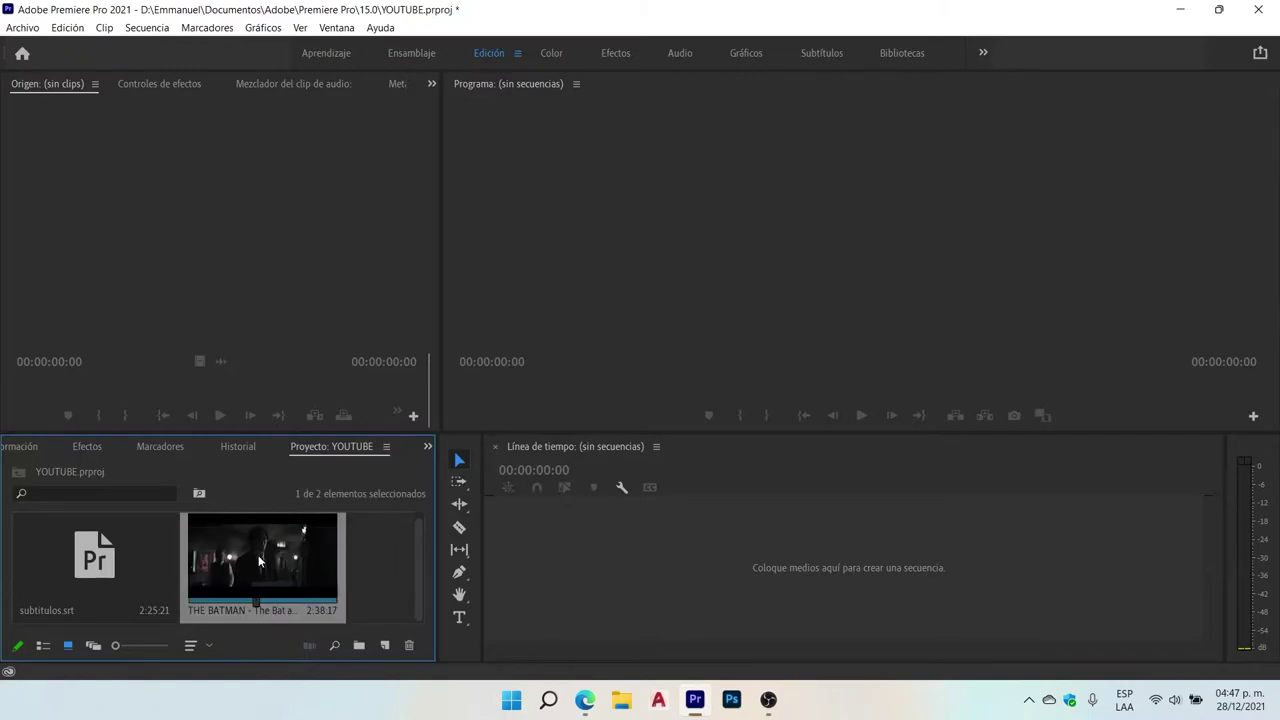
drag(258, 562, 572, 553)
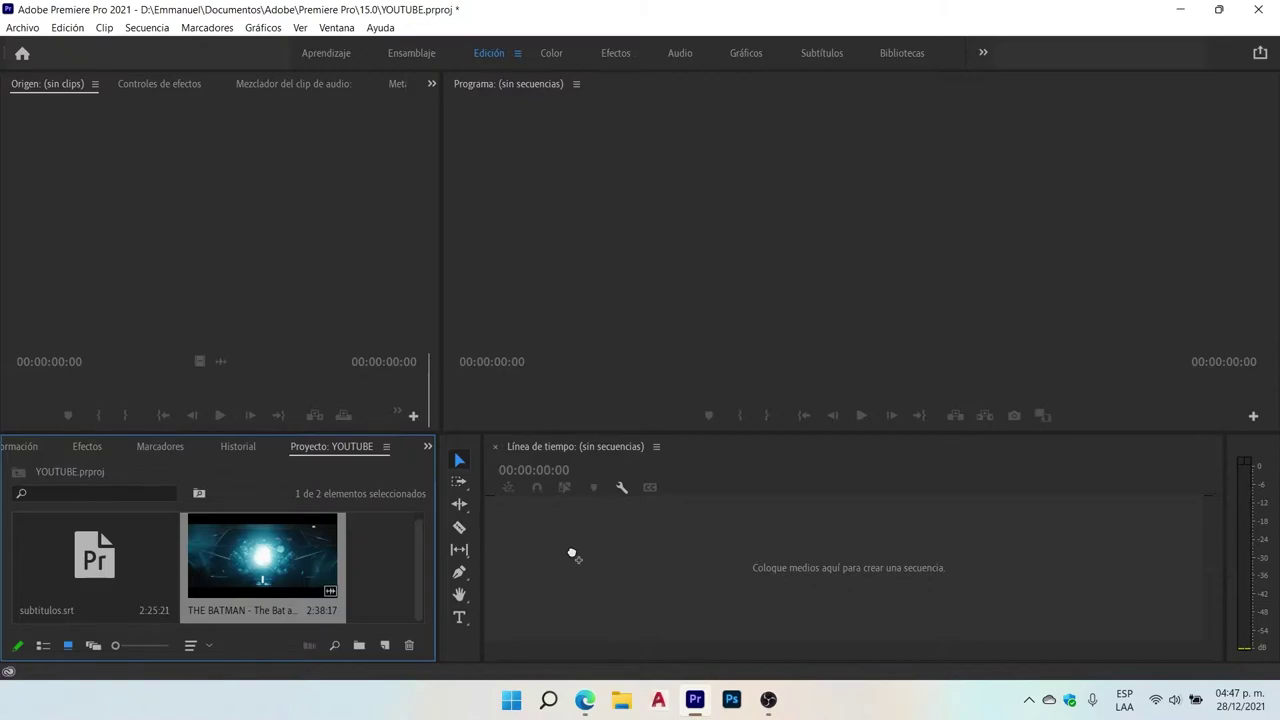
Step: Build a sequence from the Batman trailer, then drag subtitulos.srt onto the timeline as a caption track
drag(572, 551, 573, 551)
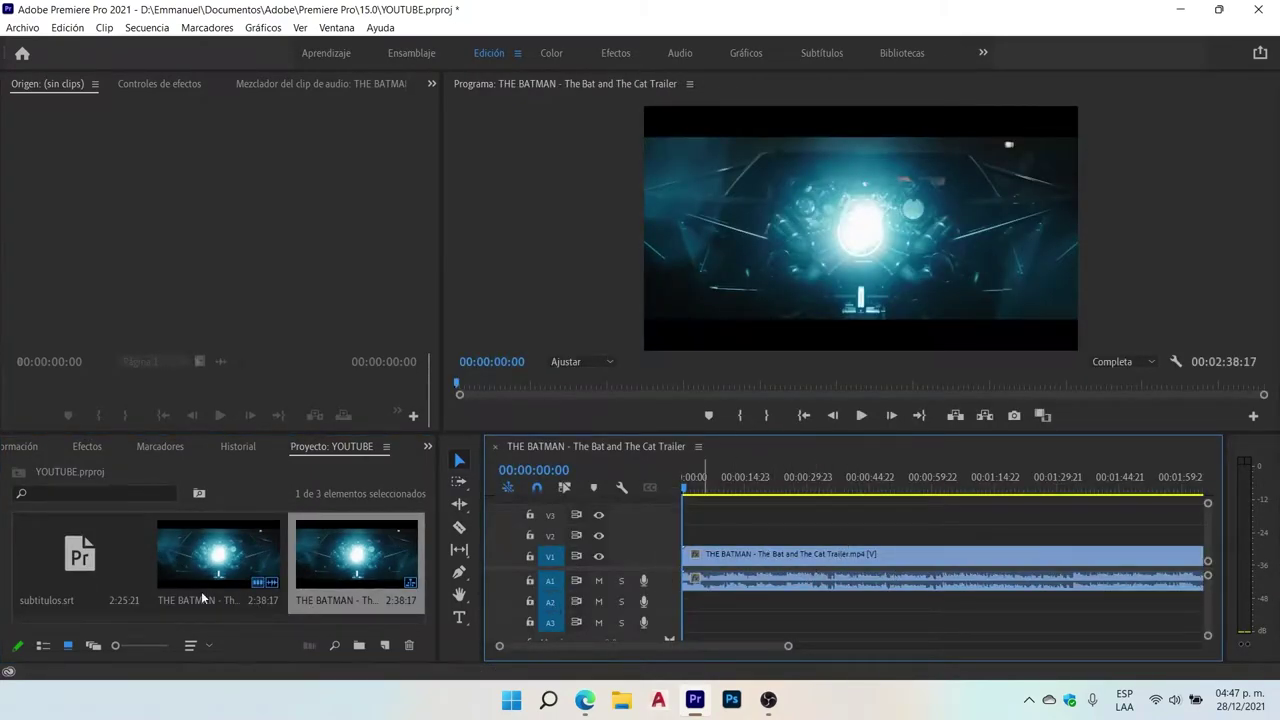
click(71, 567)
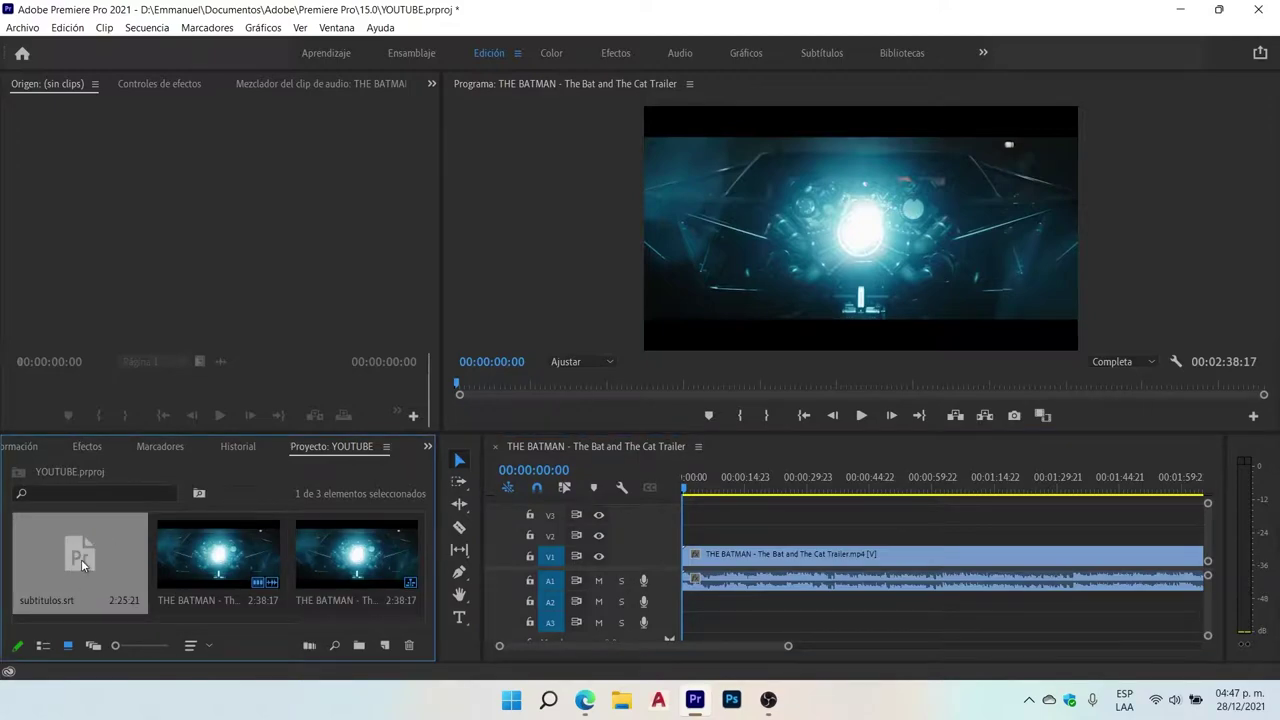
drag(81, 559, 713, 555)
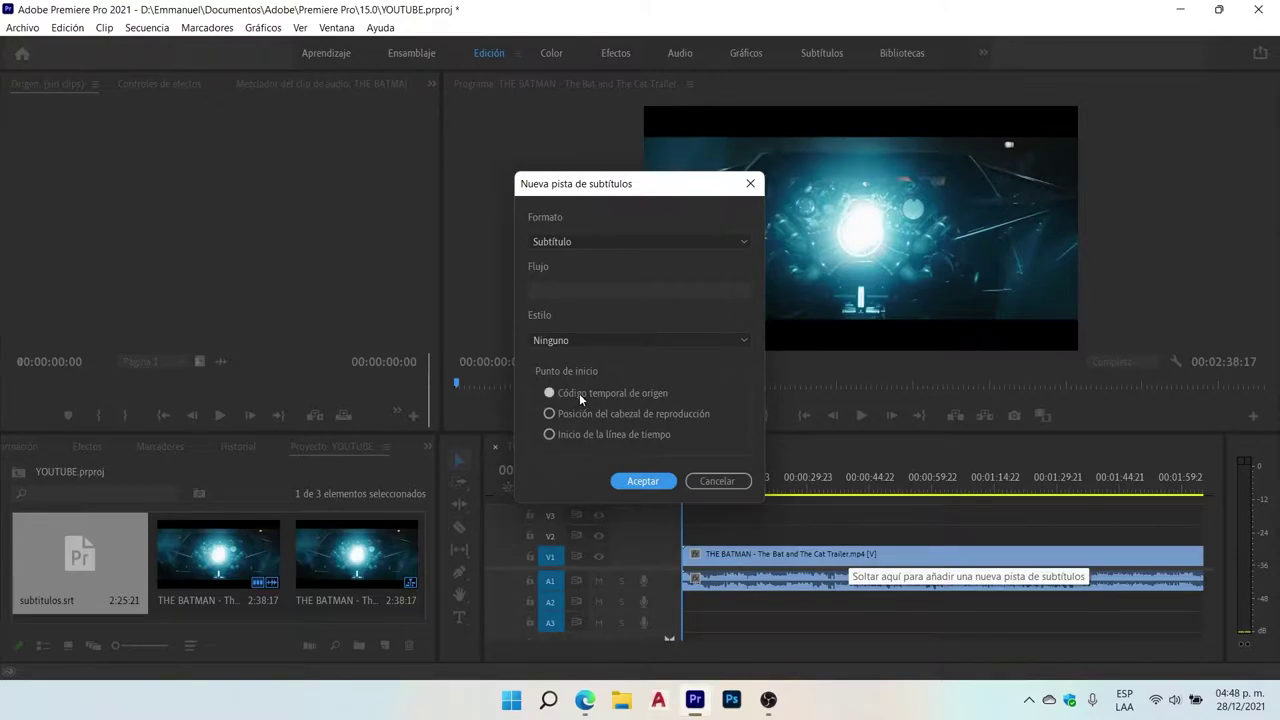
Step: Accept the new caption track, then play the sequence to preview the Spanish captions over the trailer
click(643, 481)
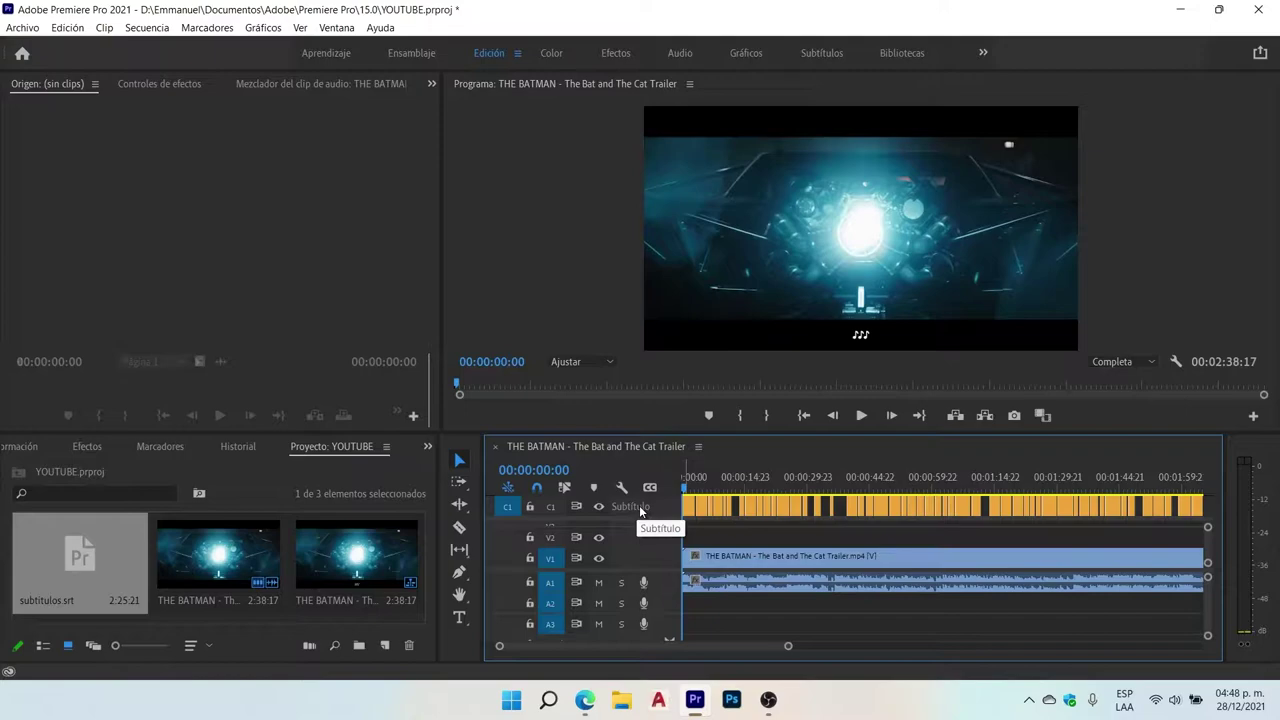
drag(788, 645, 689, 648)
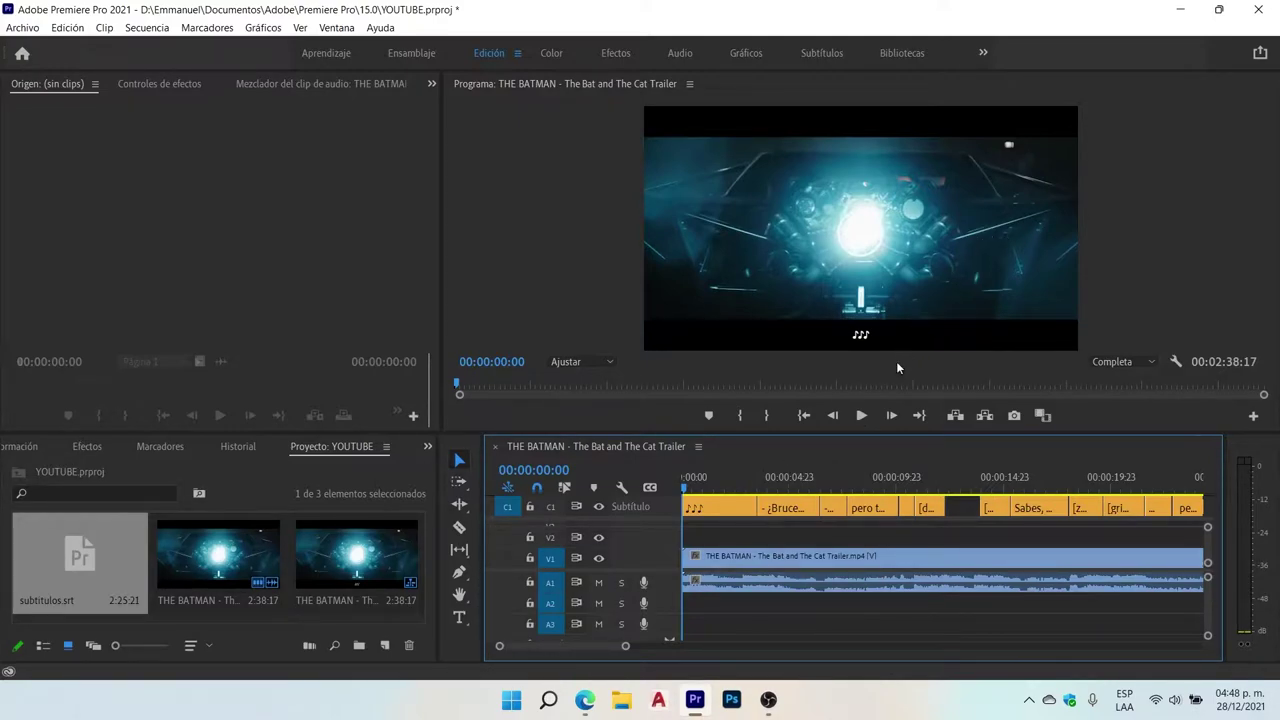
click(861, 415)
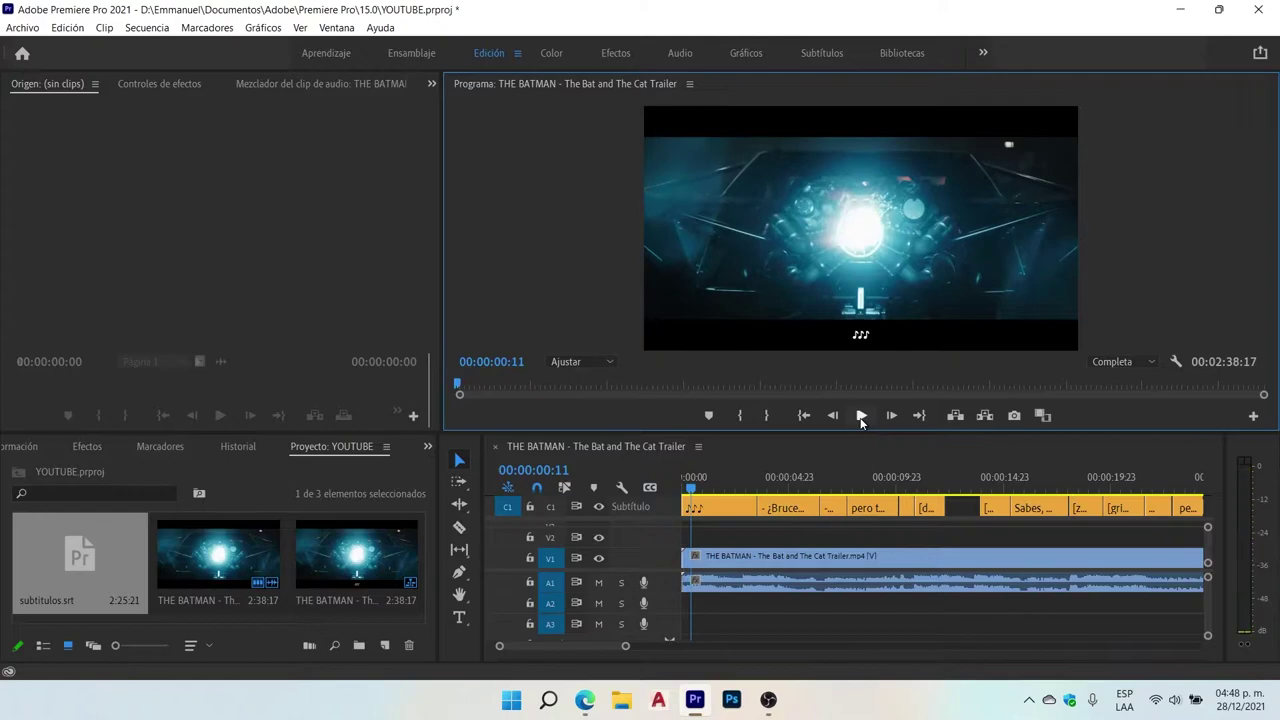
key(XF86AudioLowerVolume)
key(XF86AudioLowerVolume)
key(XF86AudioLowerVolume)
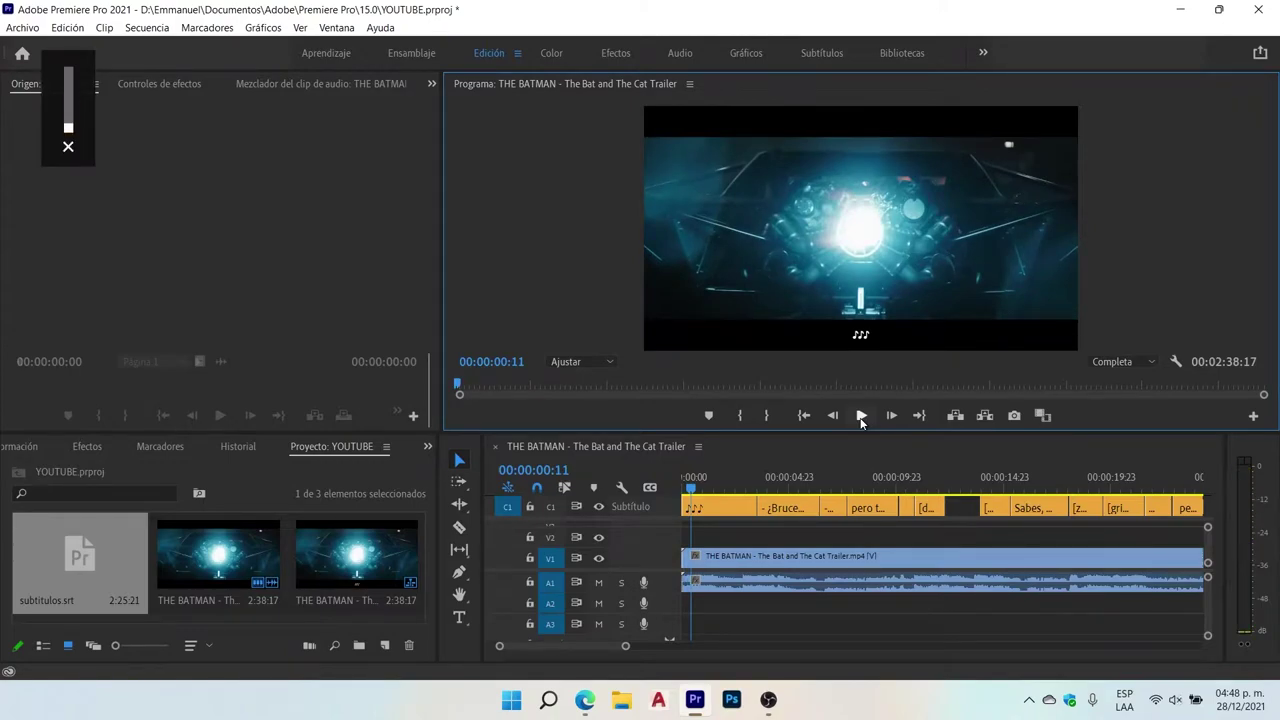
click(861, 416)
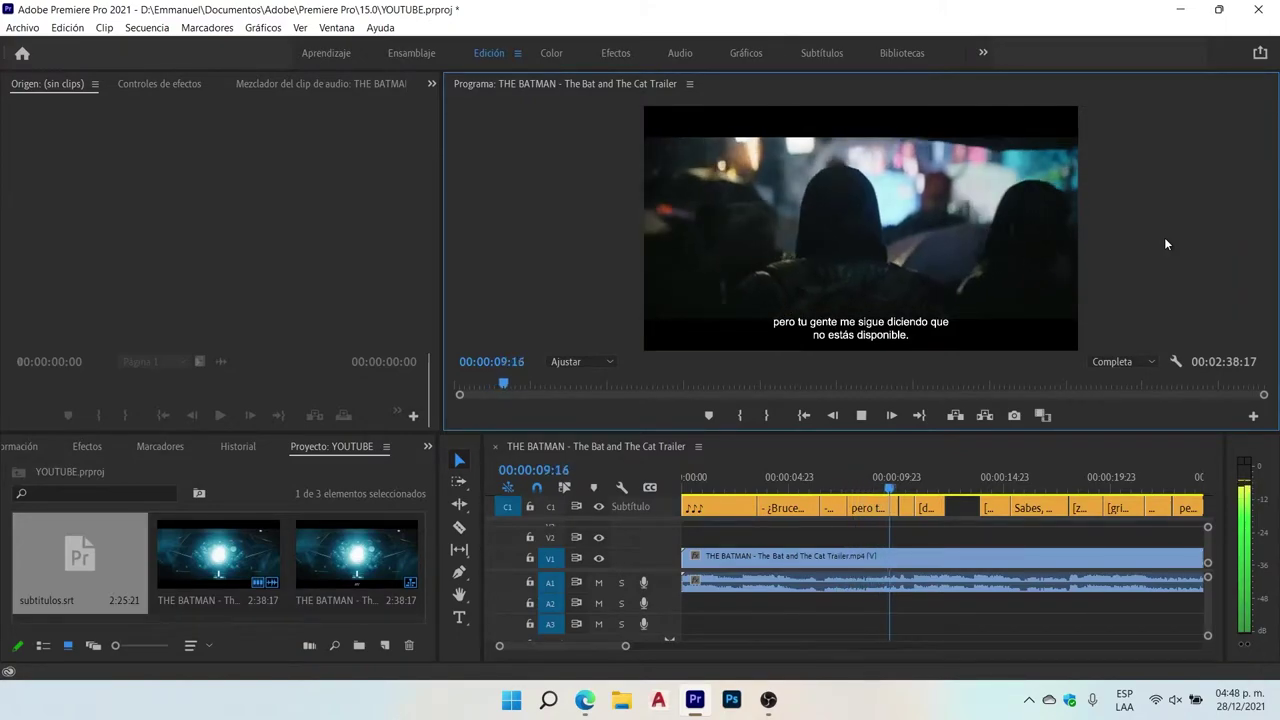
click(861, 415)
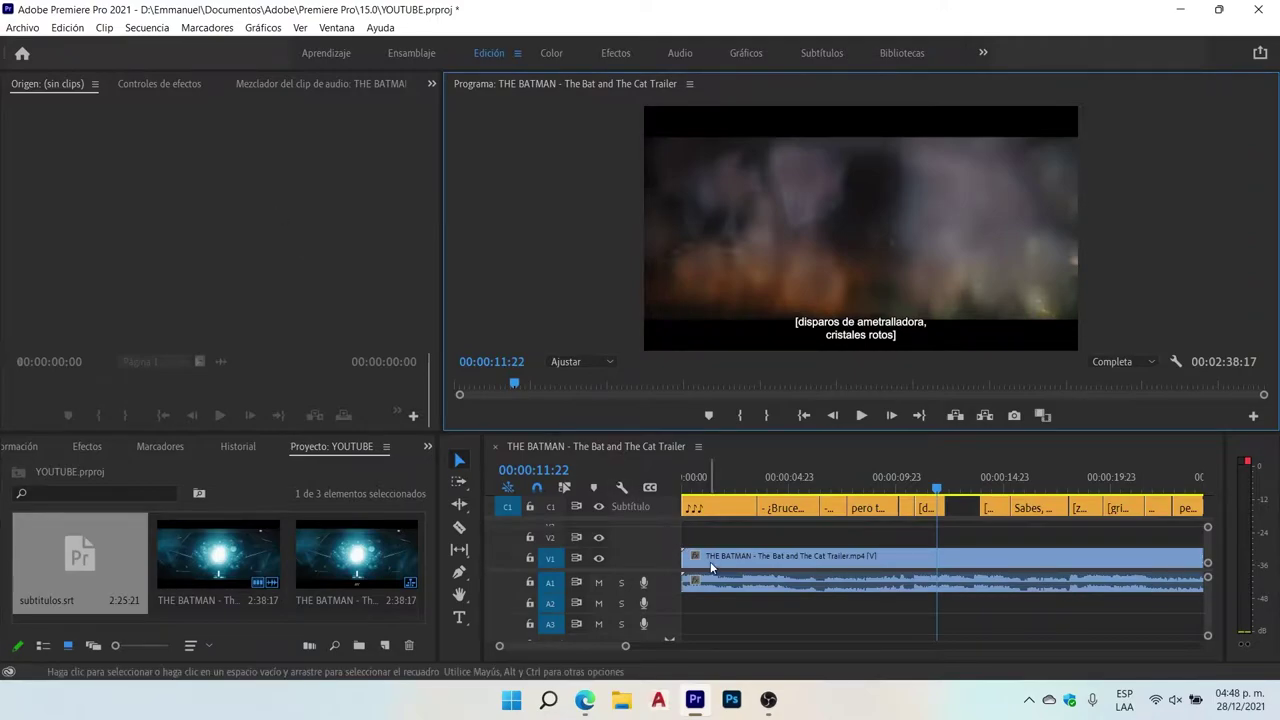
click(748, 621)
Step: Open the export settings through Archivo > Exportar > Medios
click(28, 28)
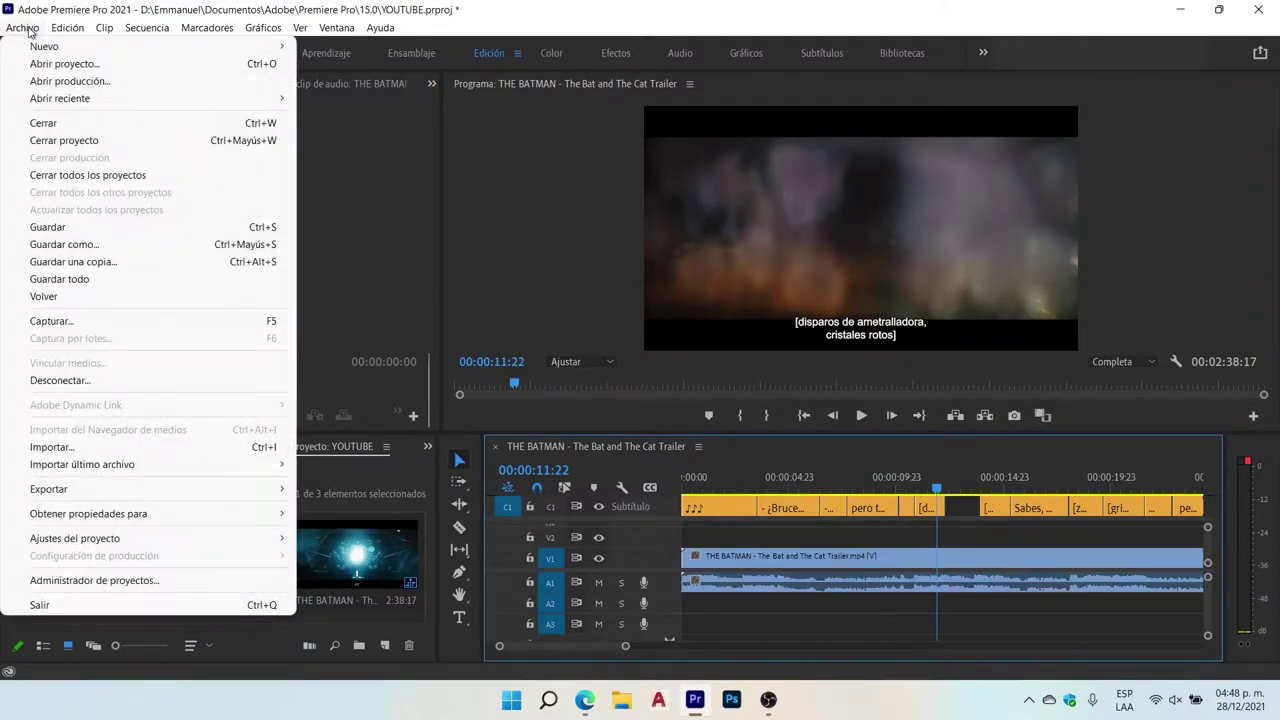
click(28, 28)
click(67, 27)
mouse_move(28, 27)
mouse_move(163, 496)
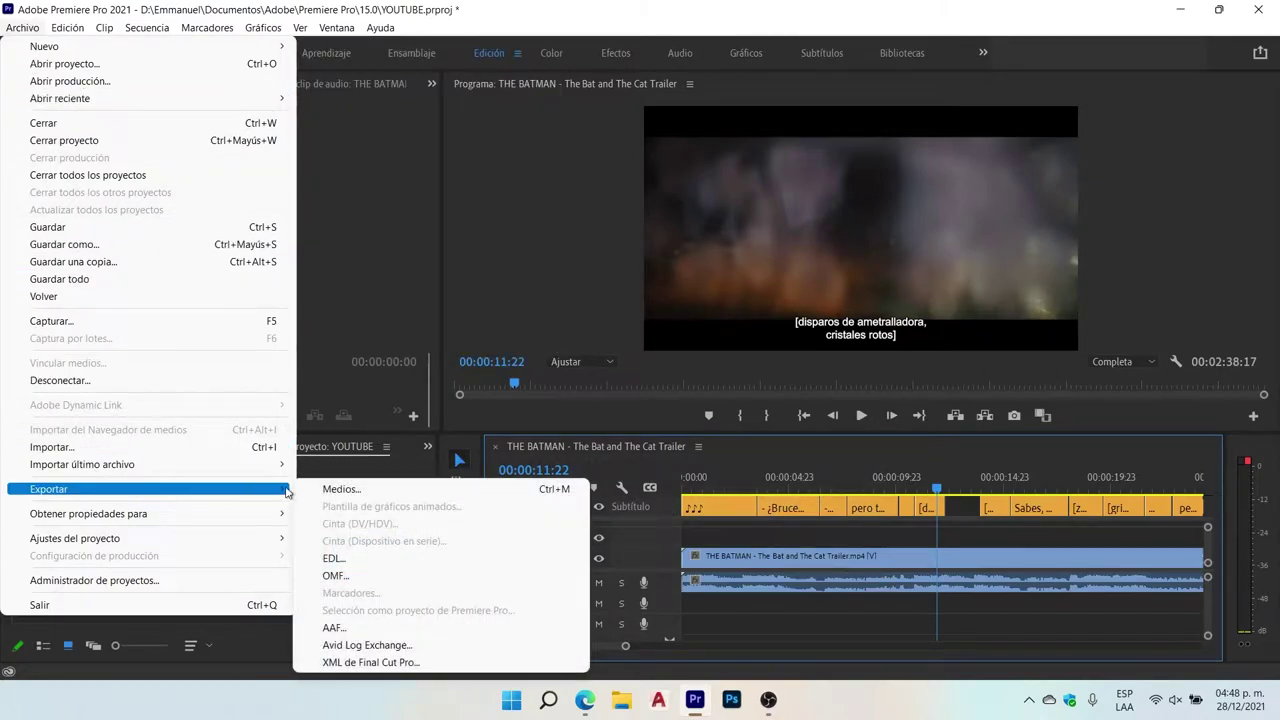
click(348, 489)
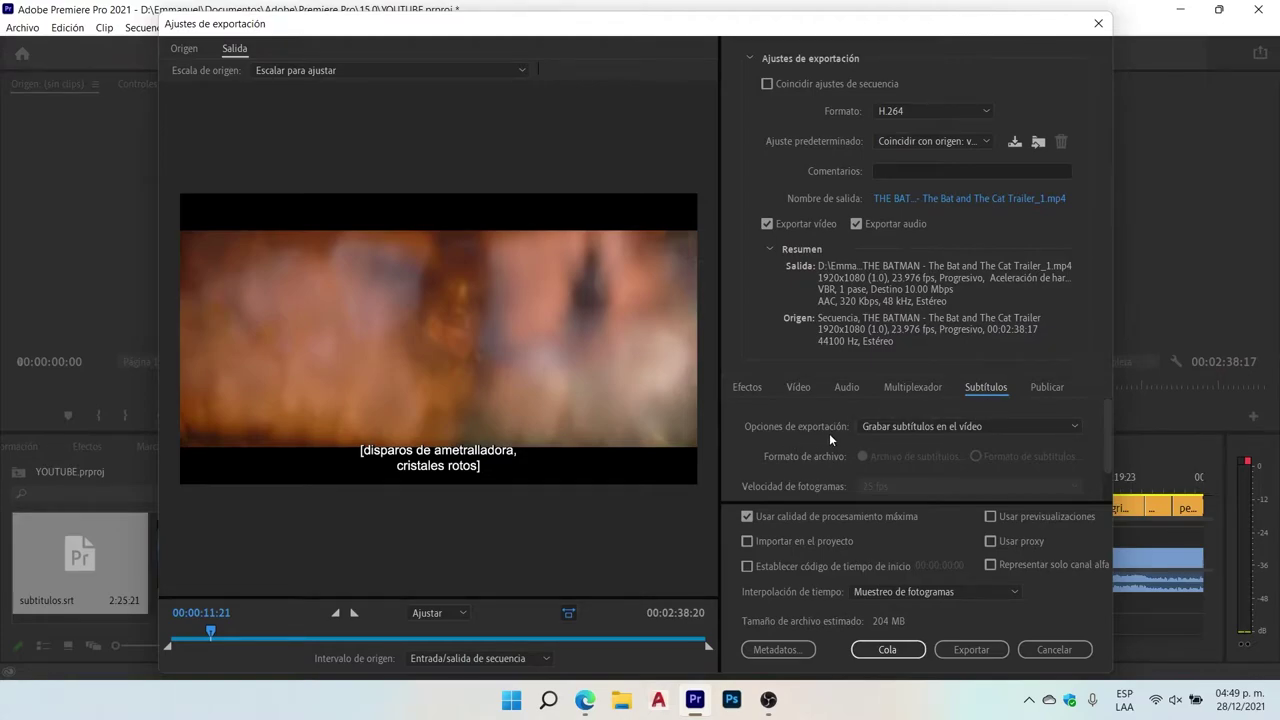
Step: Set caption export to Grabar subtítulos en el vídeo, queue the export, and close the dialog
click(906, 426)
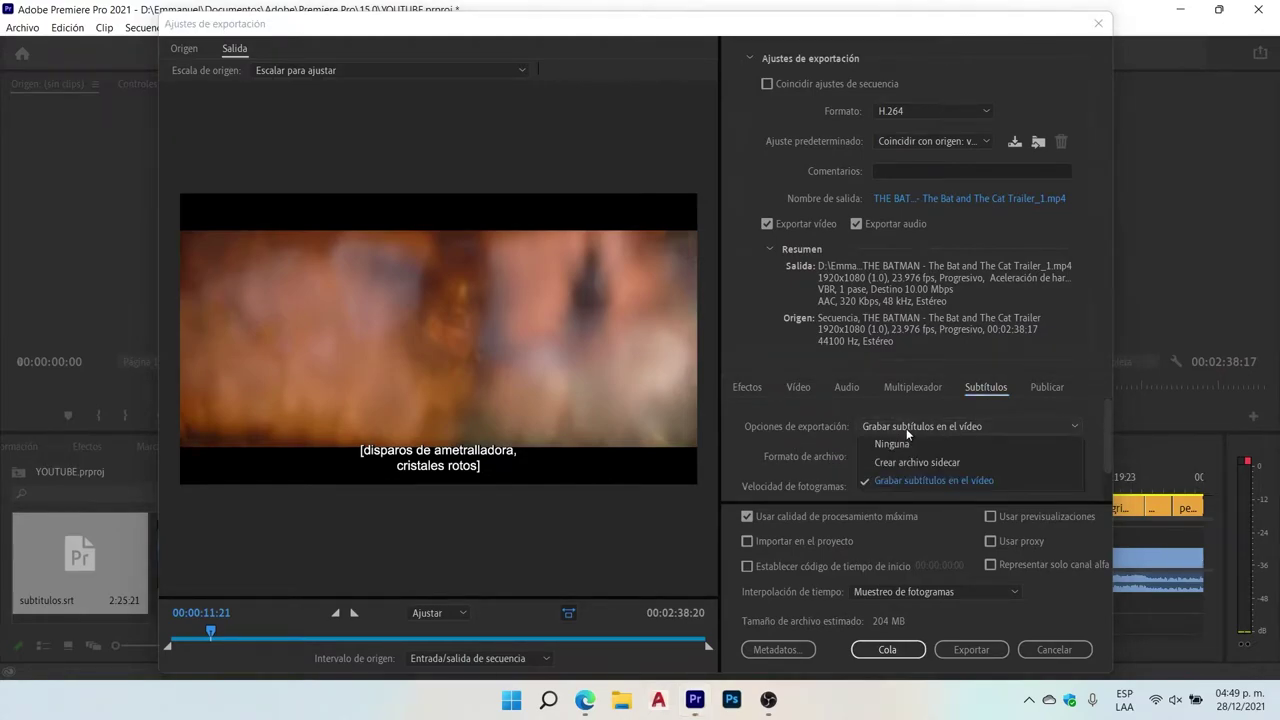
click(930, 481)
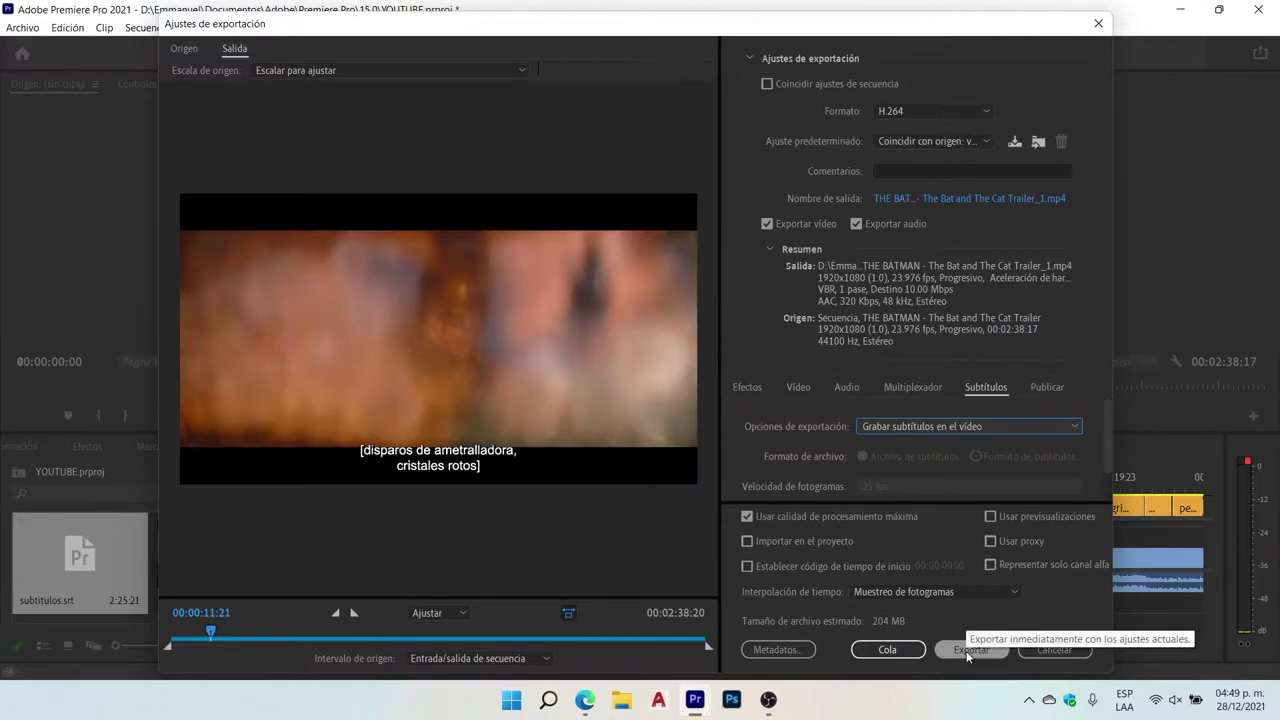
click(877, 651)
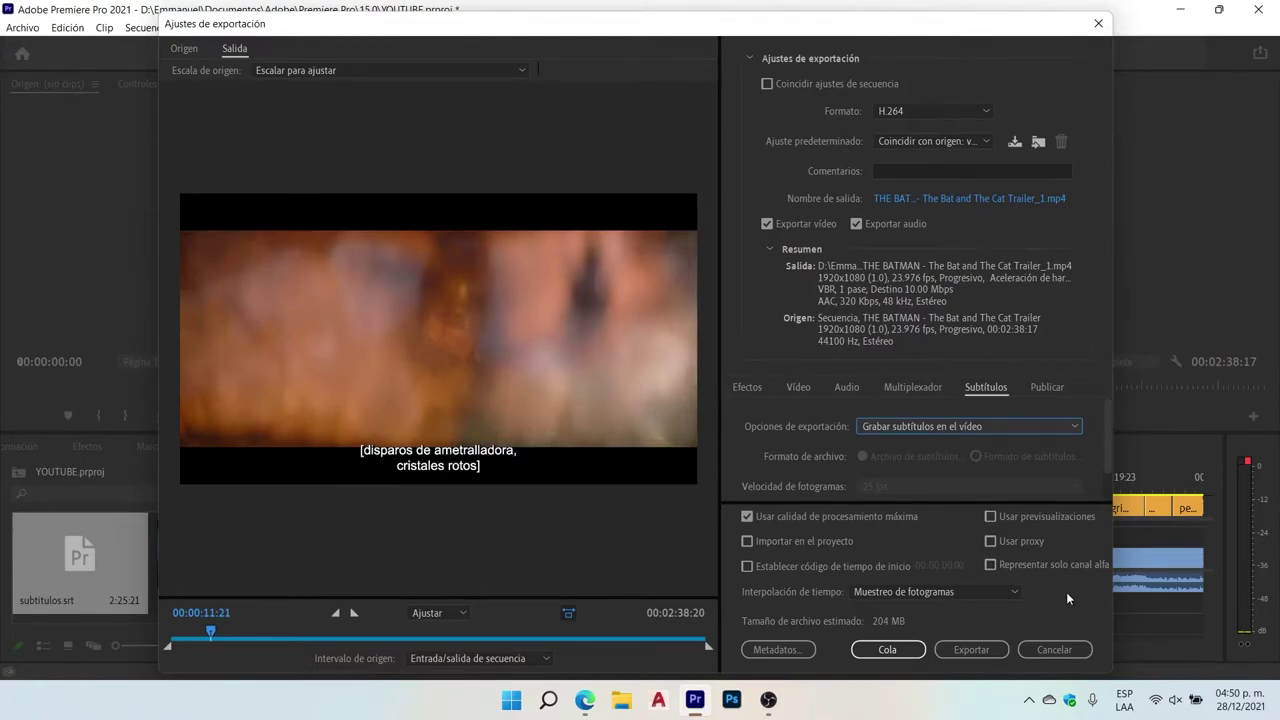
click(1097, 23)
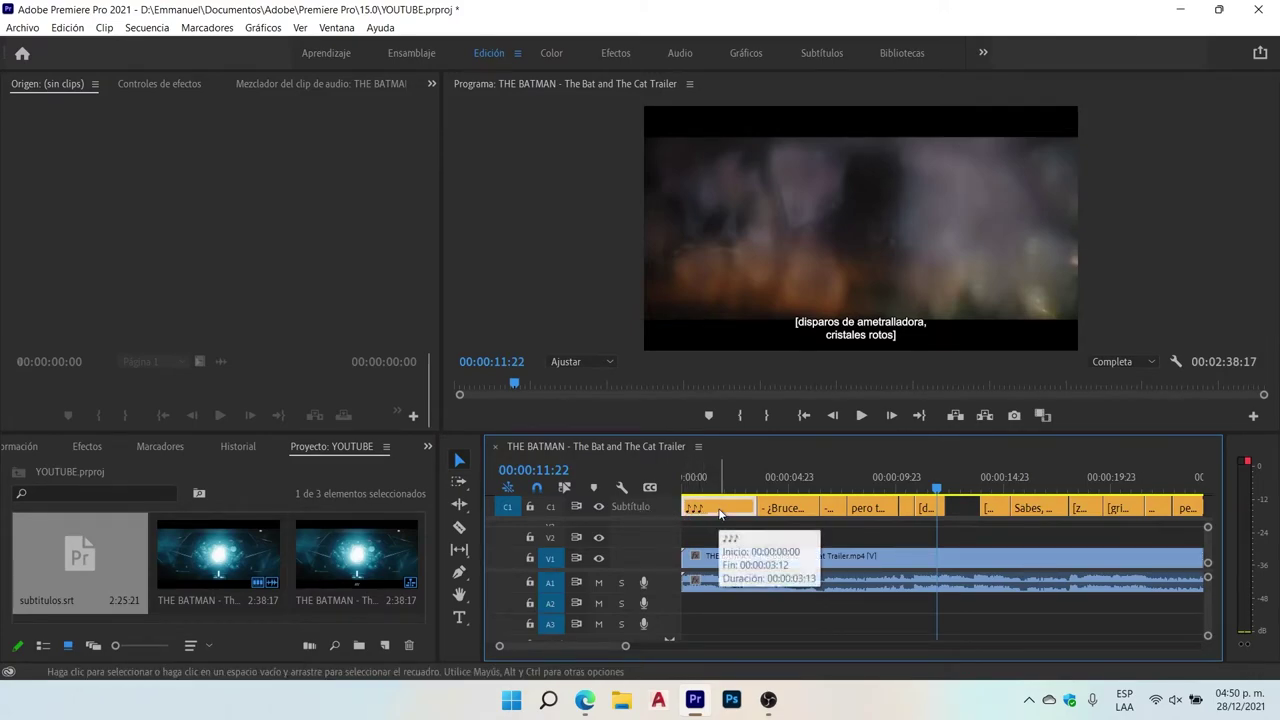
Step: Open the first C1 subtitle clip's captions in the Subtítulos list, with Essential Graphics alongside
click(785, 508)
click(715, 510)
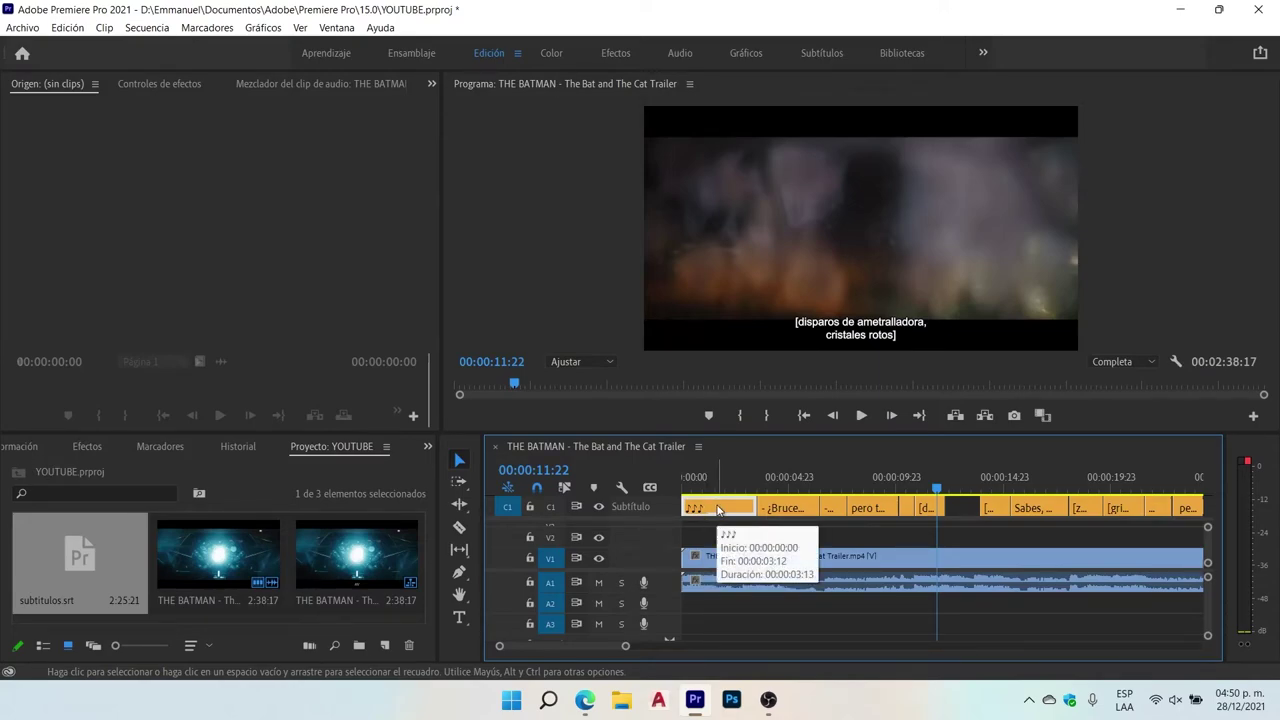
double_click(717, 510)
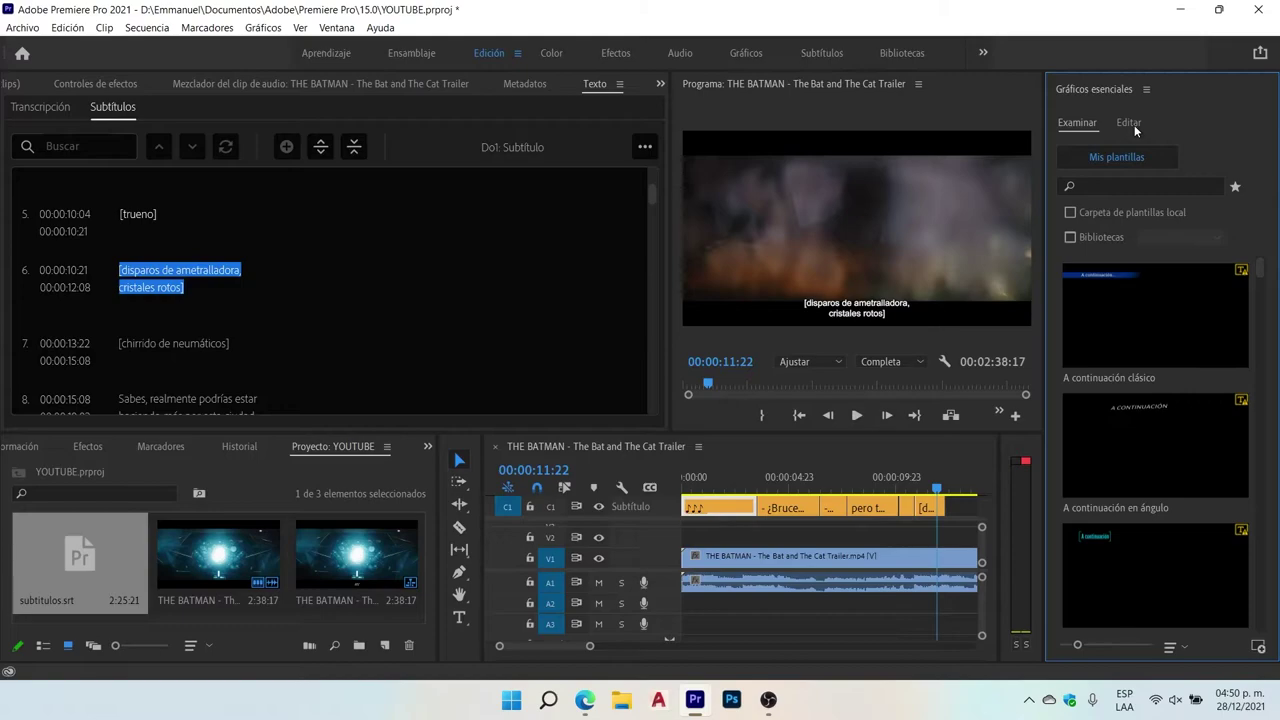
Step: Review the caption style (Arial Regular 48, white fill, shadow) and select the [trueno] caption
click(1130, 123)
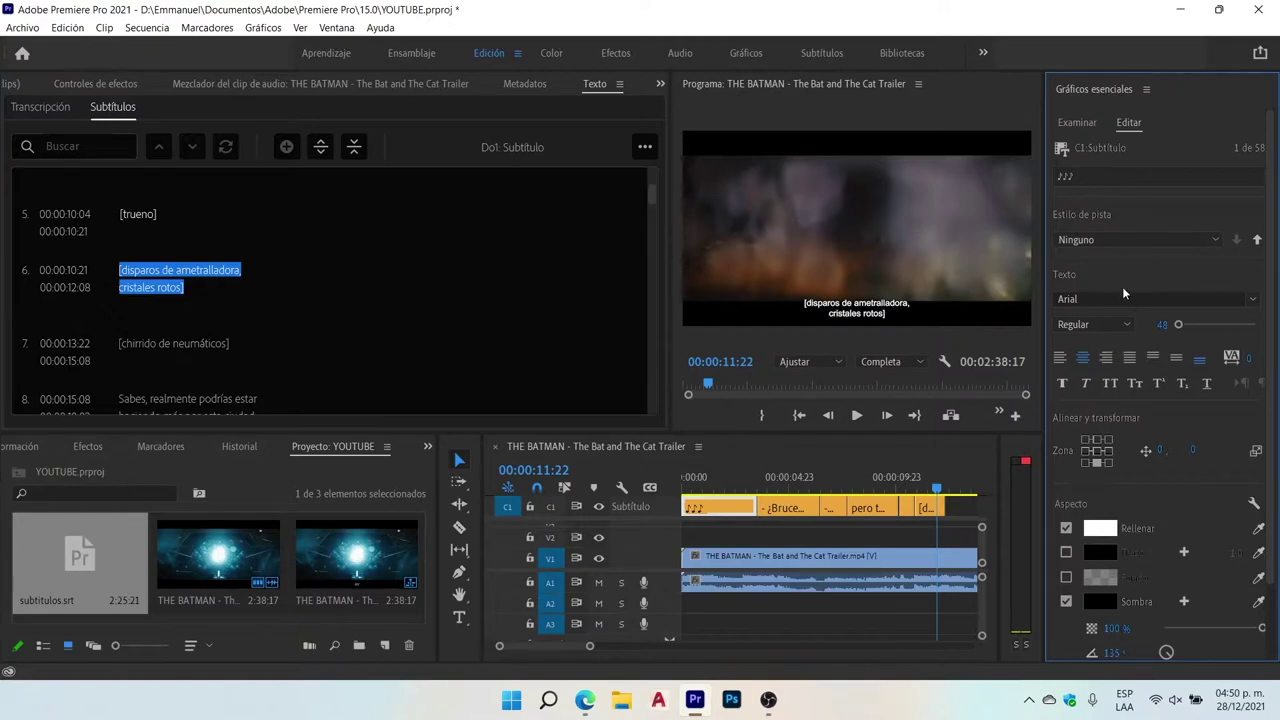
scroll(1173, 486, down, 1)
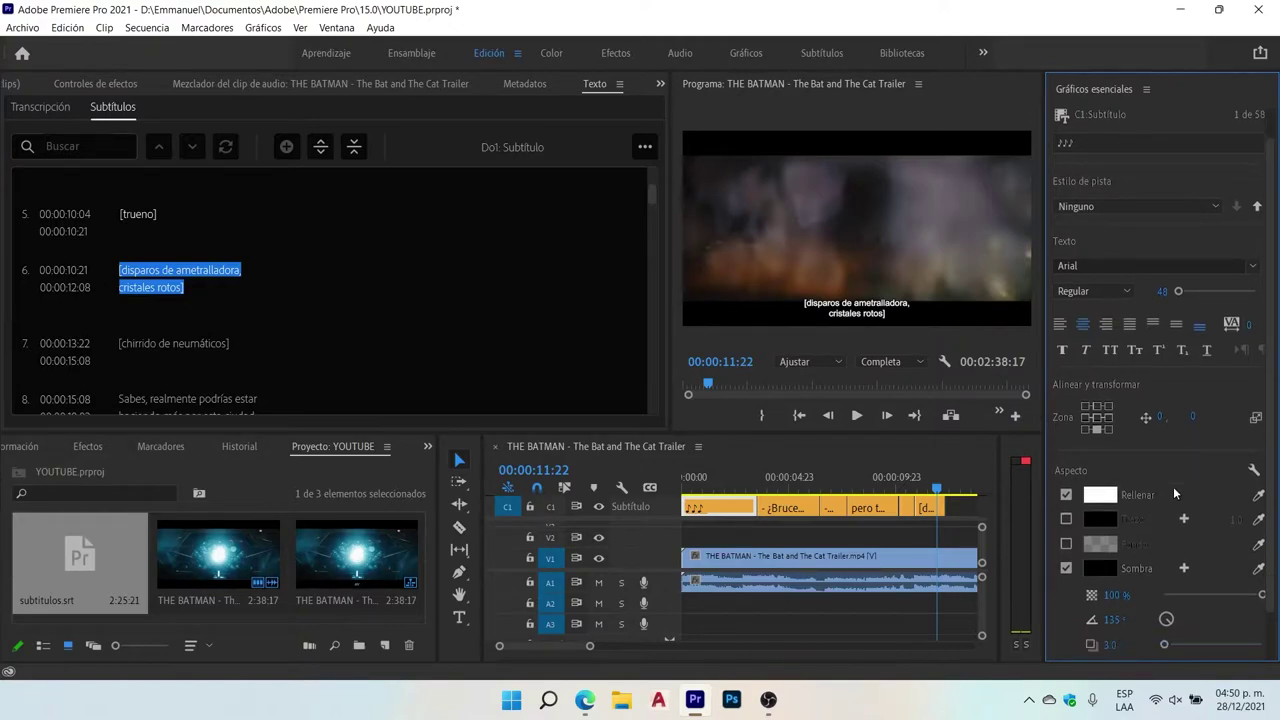
scroll(1173, 486, down, 1)
scroll(1178, 495, up, 1)
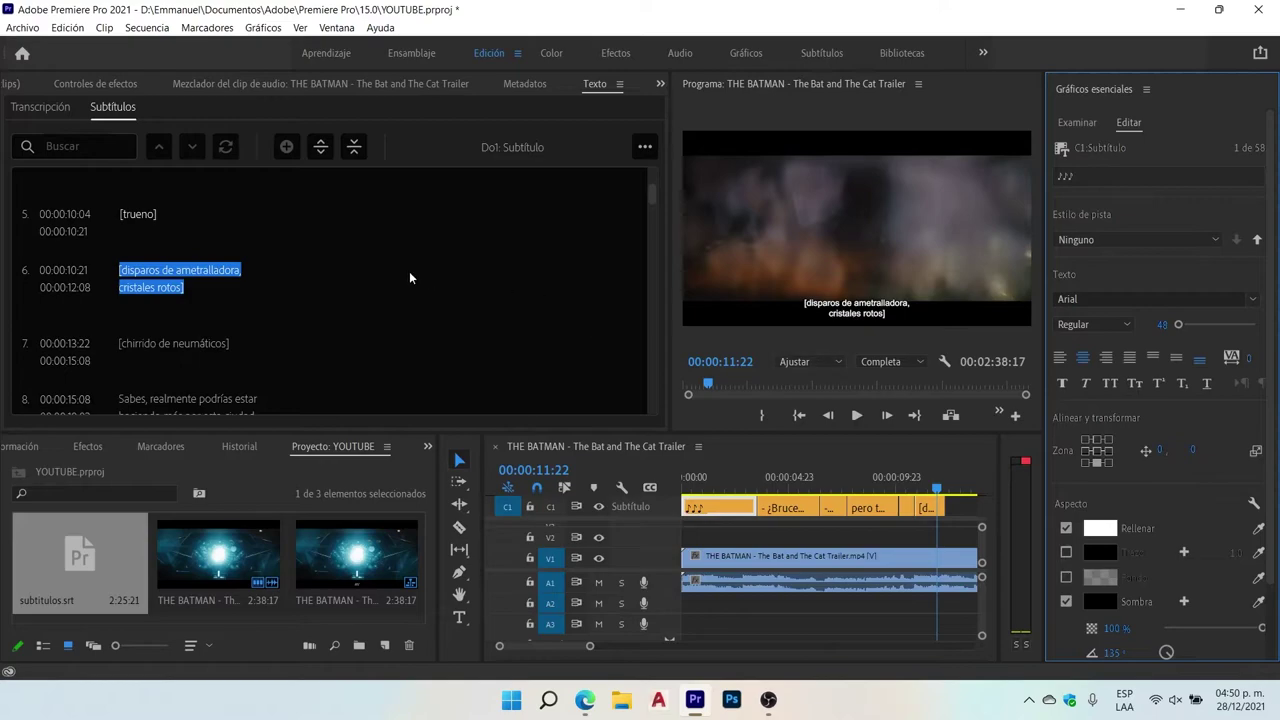
click(178, 219)
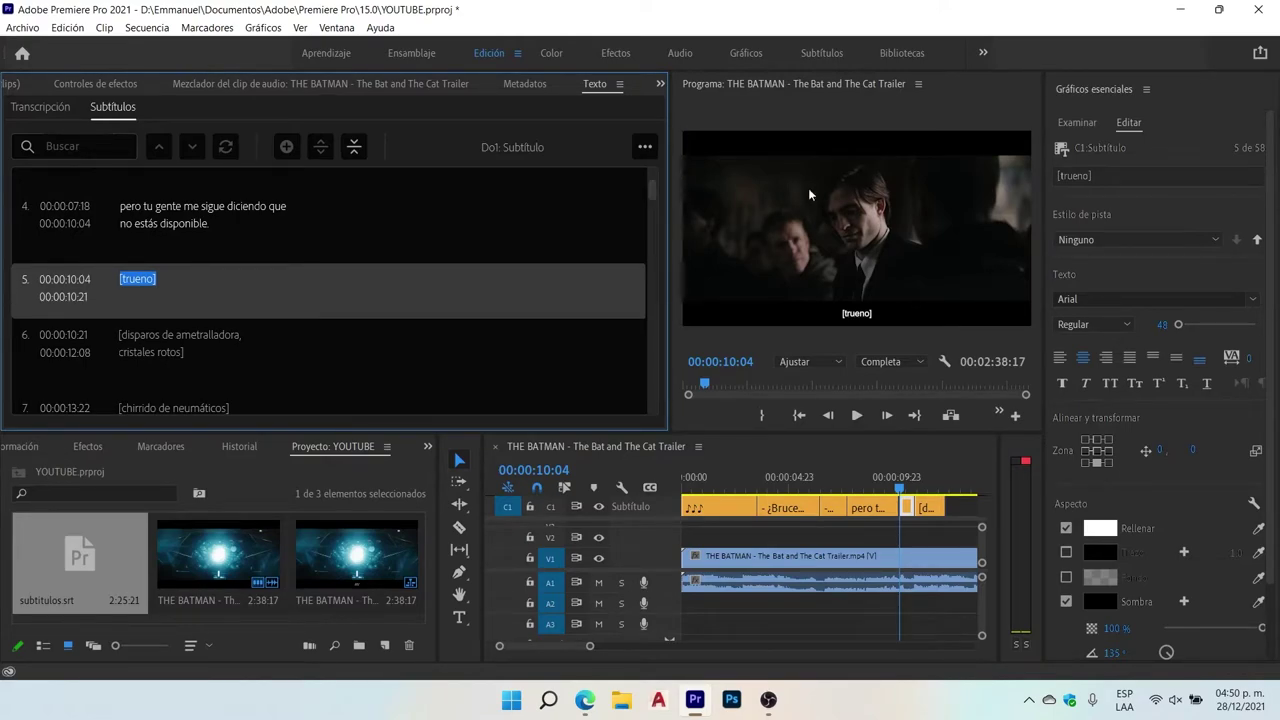
Step: Close the Essential Graphics panel and widen the Program monitor
click(1146, 89)
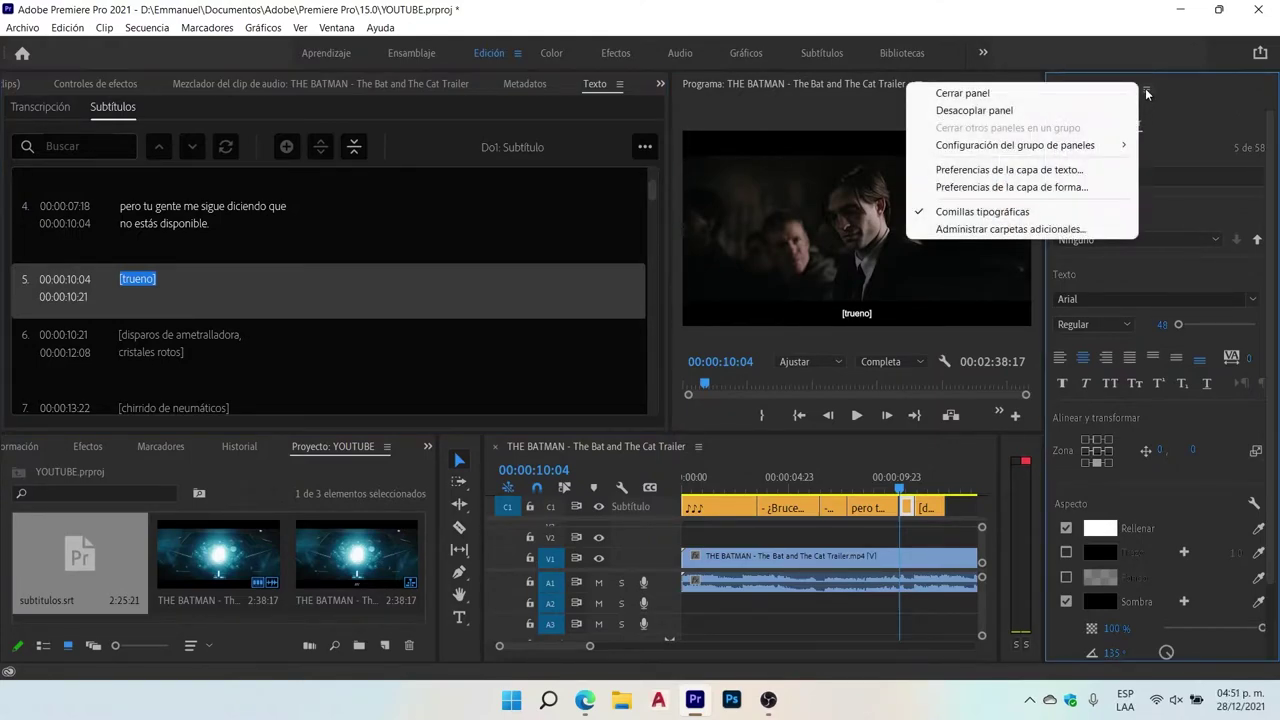
click(996, 96)
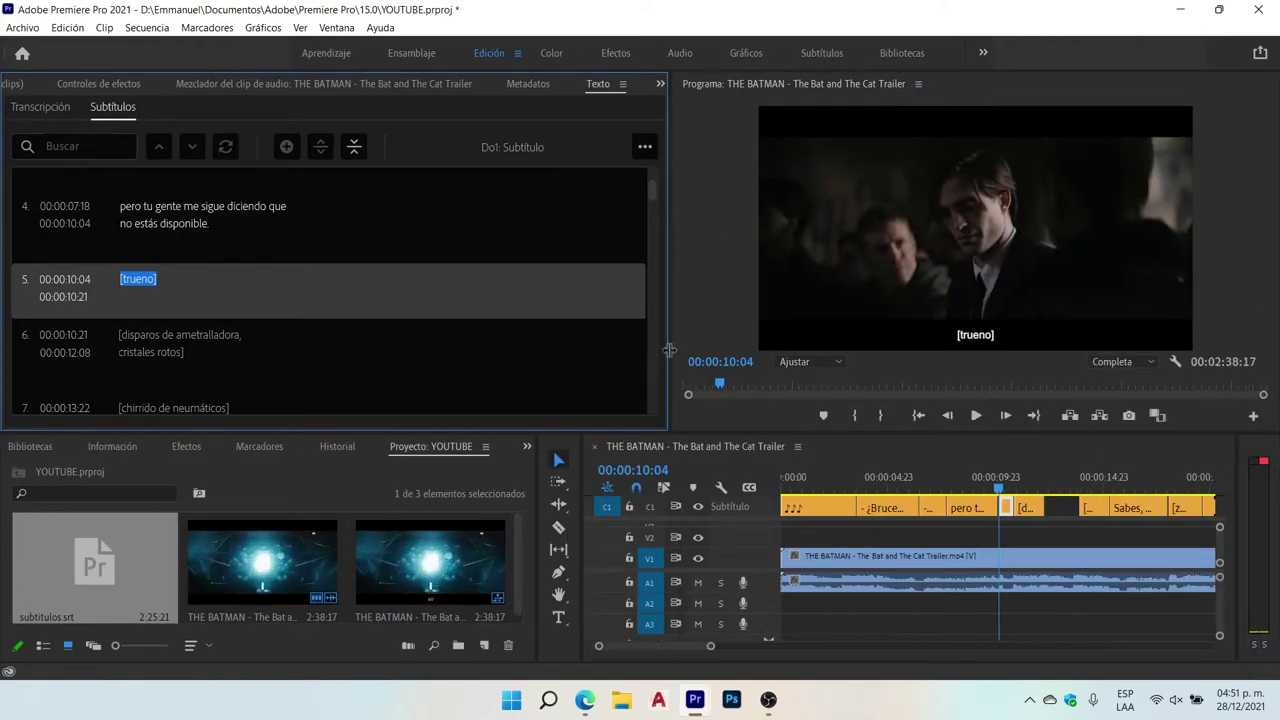
drag(669, 350, 534, 354)
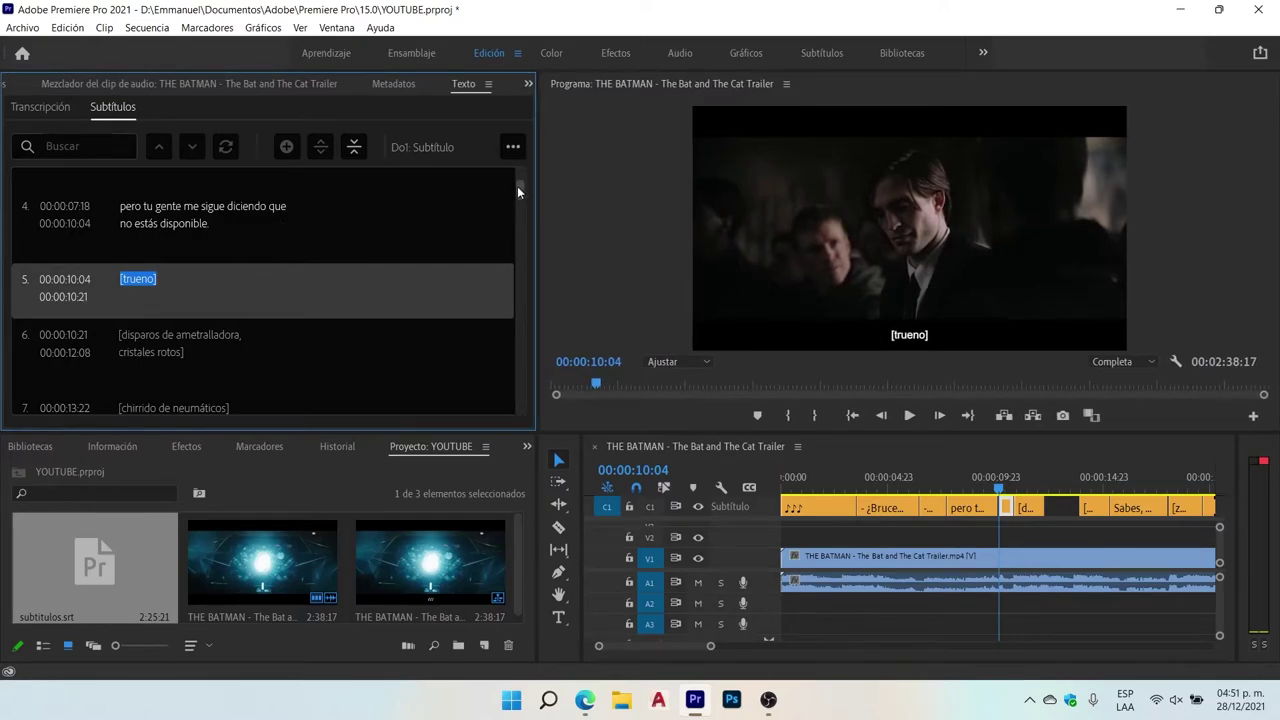
Step: Step through captions 1–3 in the Subtítulos list, ending back on the first caption
scroll(517, 186, up, 5)
click(35, 195)
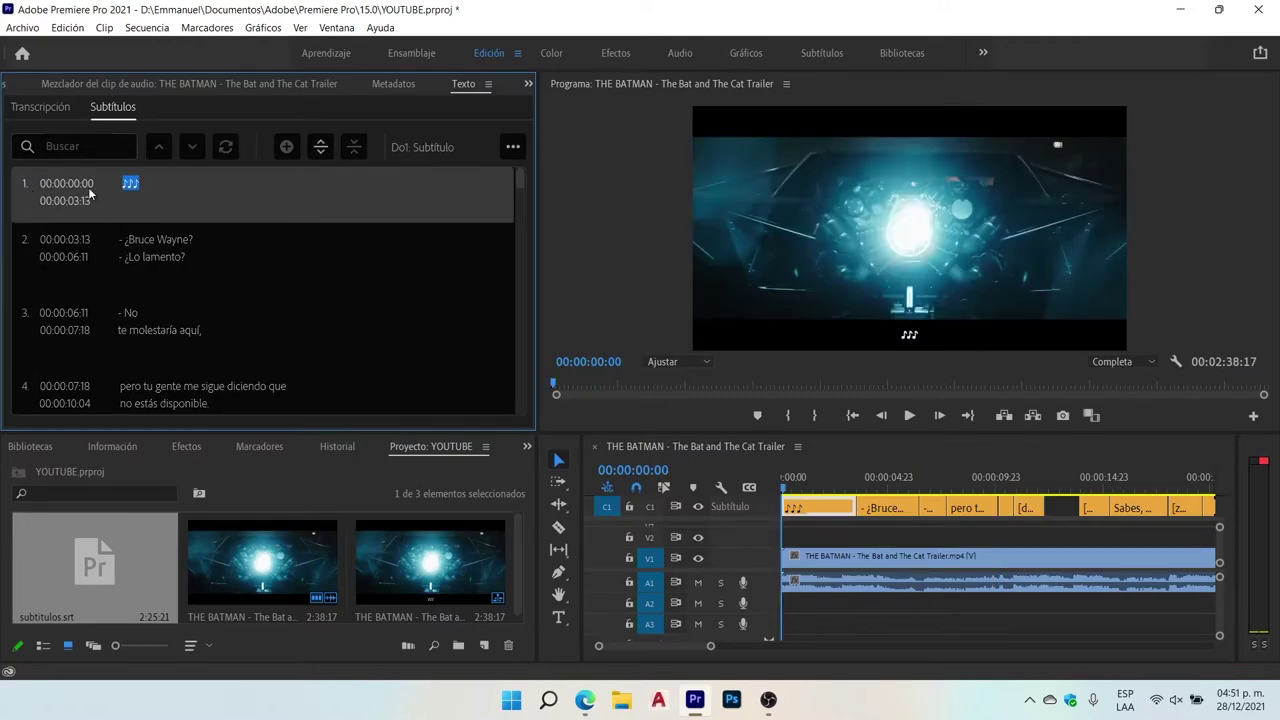
click(56, 248)
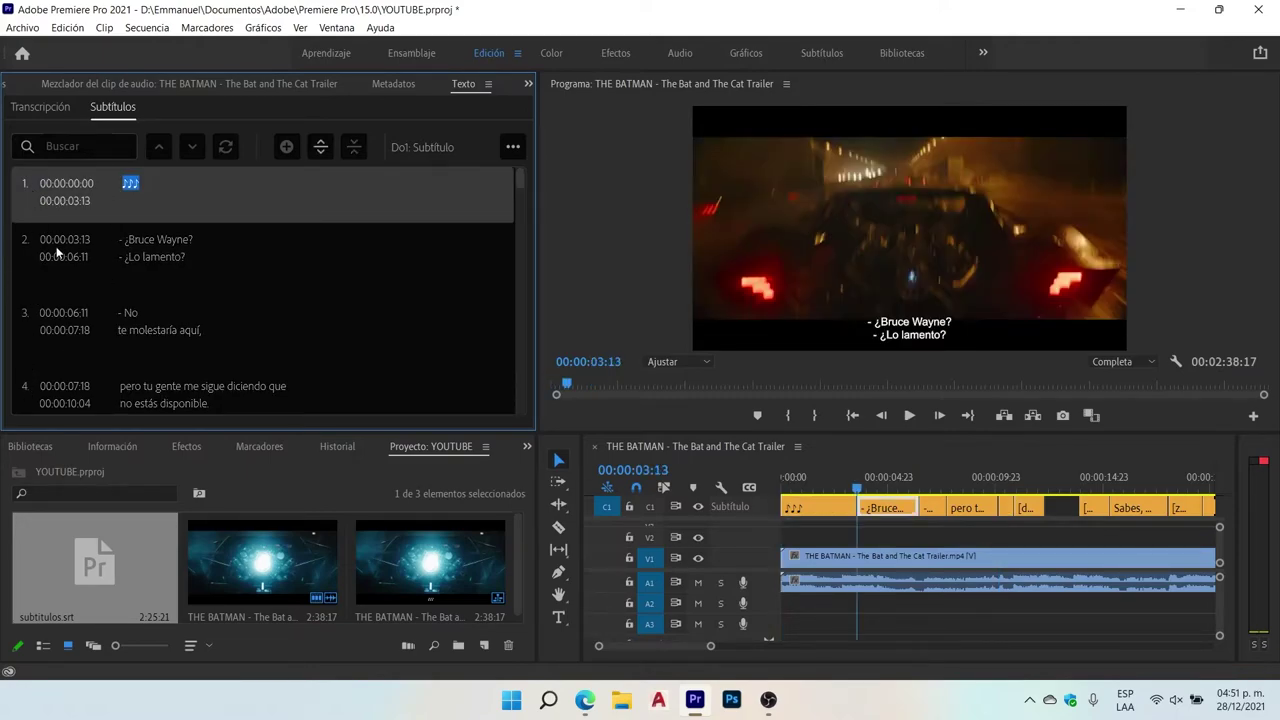
click(128, 300)
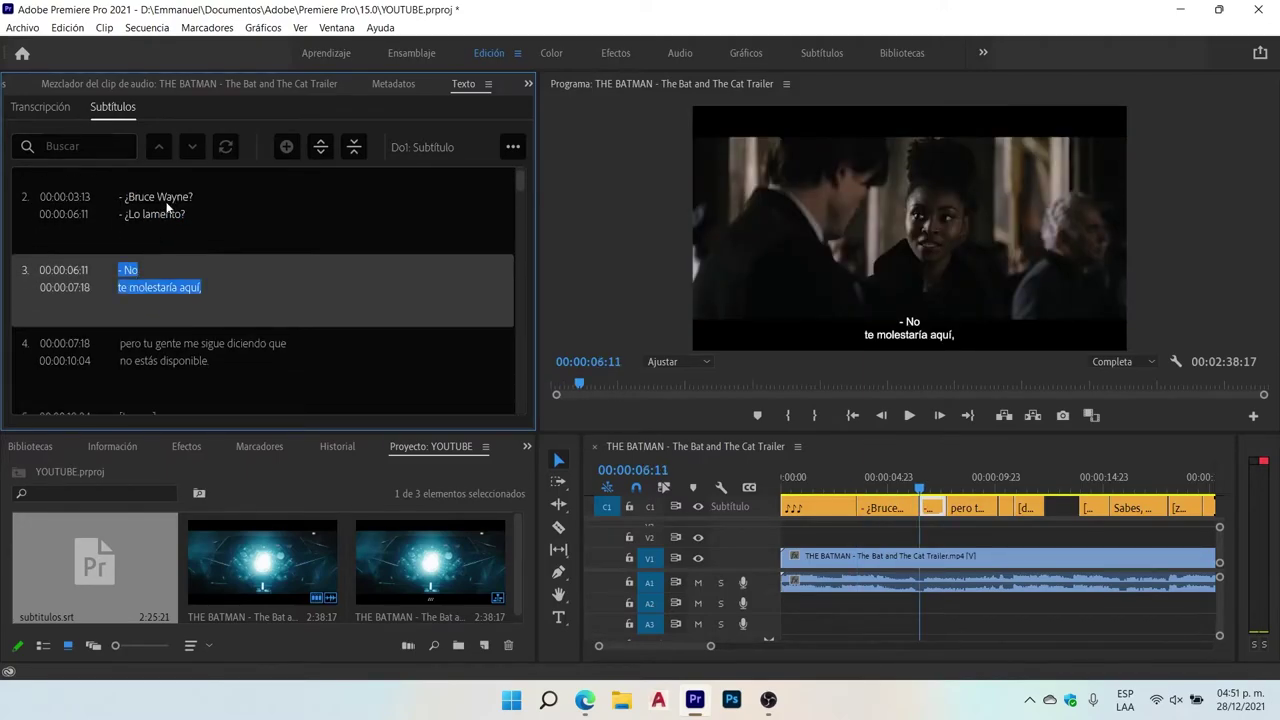
click(198, 220)
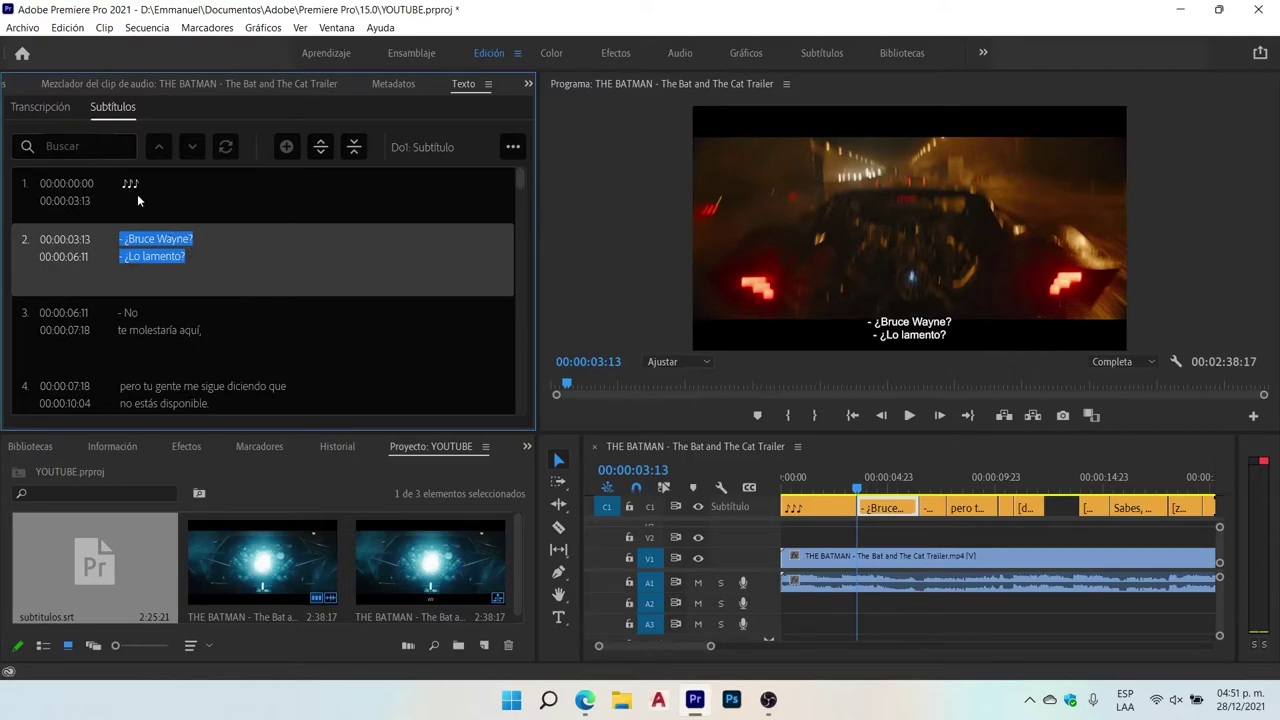
click(140, 190)
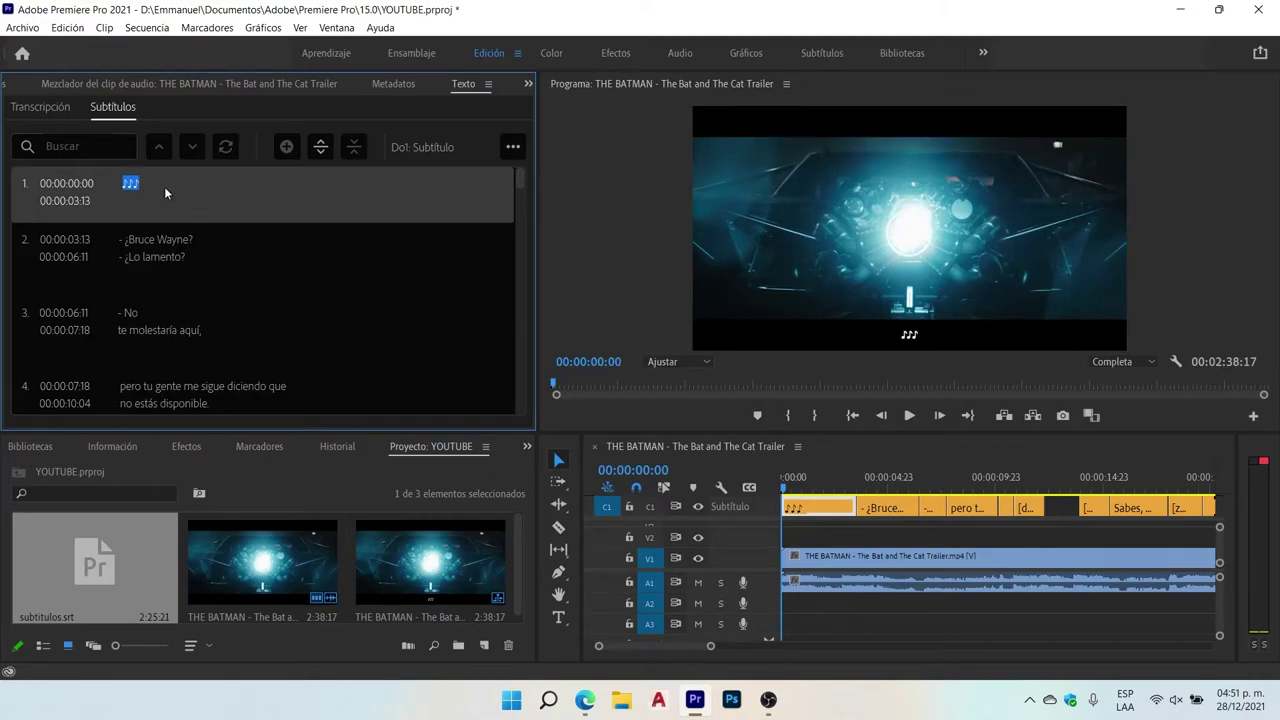
Step: Delete the ♪♪♪ text from caption 1, then scrub the opening to confirm it's gone
click(164, 186)
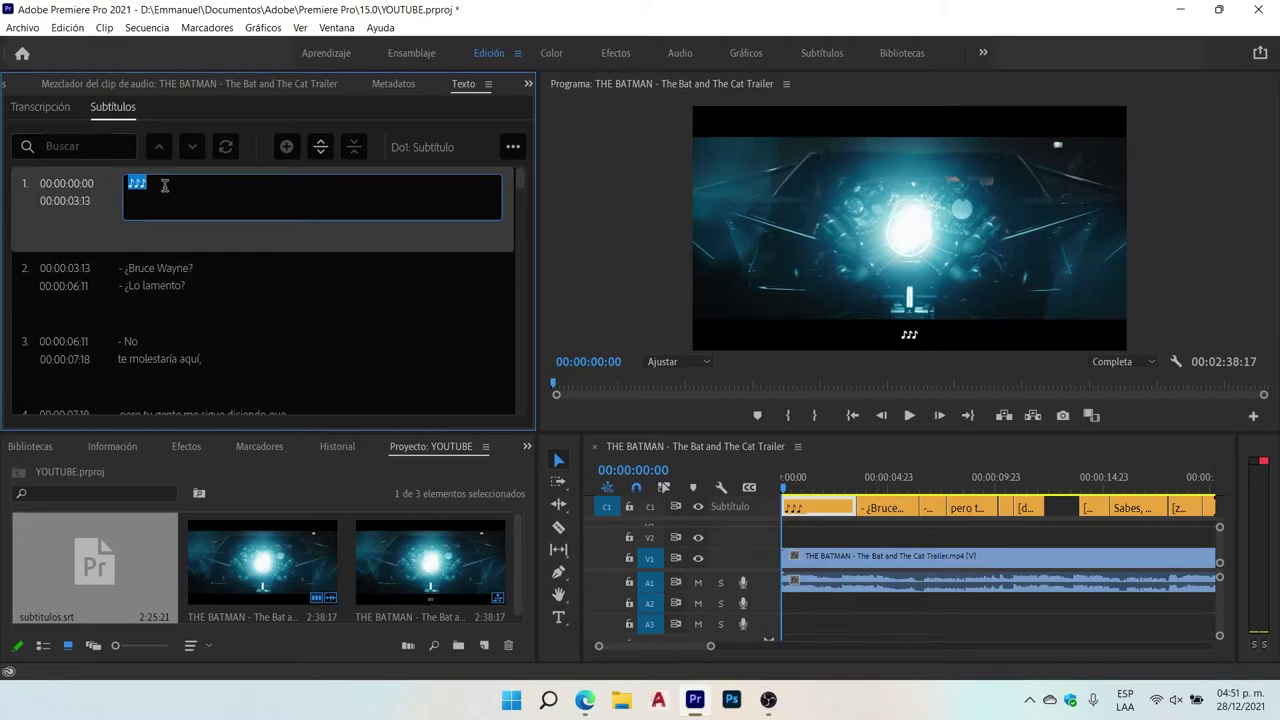
key(BackSpace)
click(224, 276)
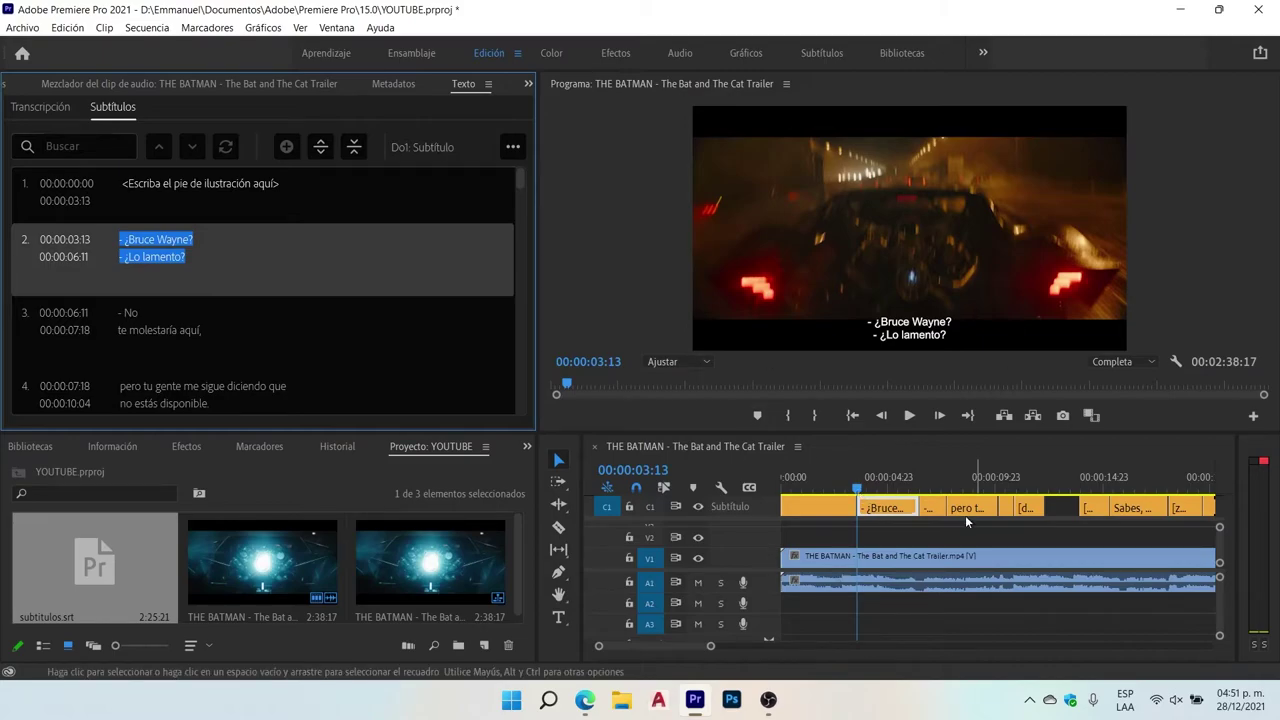
click(858, 492)
drag(858, 492, 836, 483)
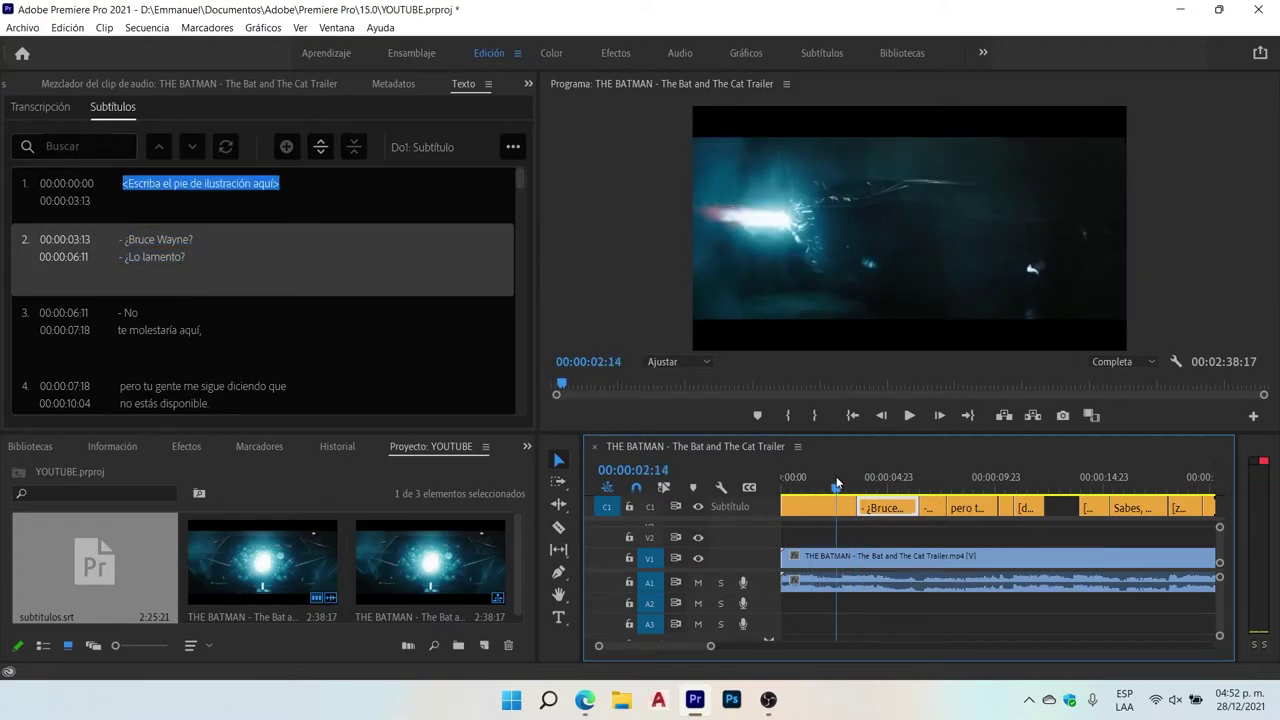
Step: Clear the [trueno] text from caption 5, then scrub the playhead to confirm it's empty
scroll(277, 287, down, 1)
scroll(278, 293, down, 1)
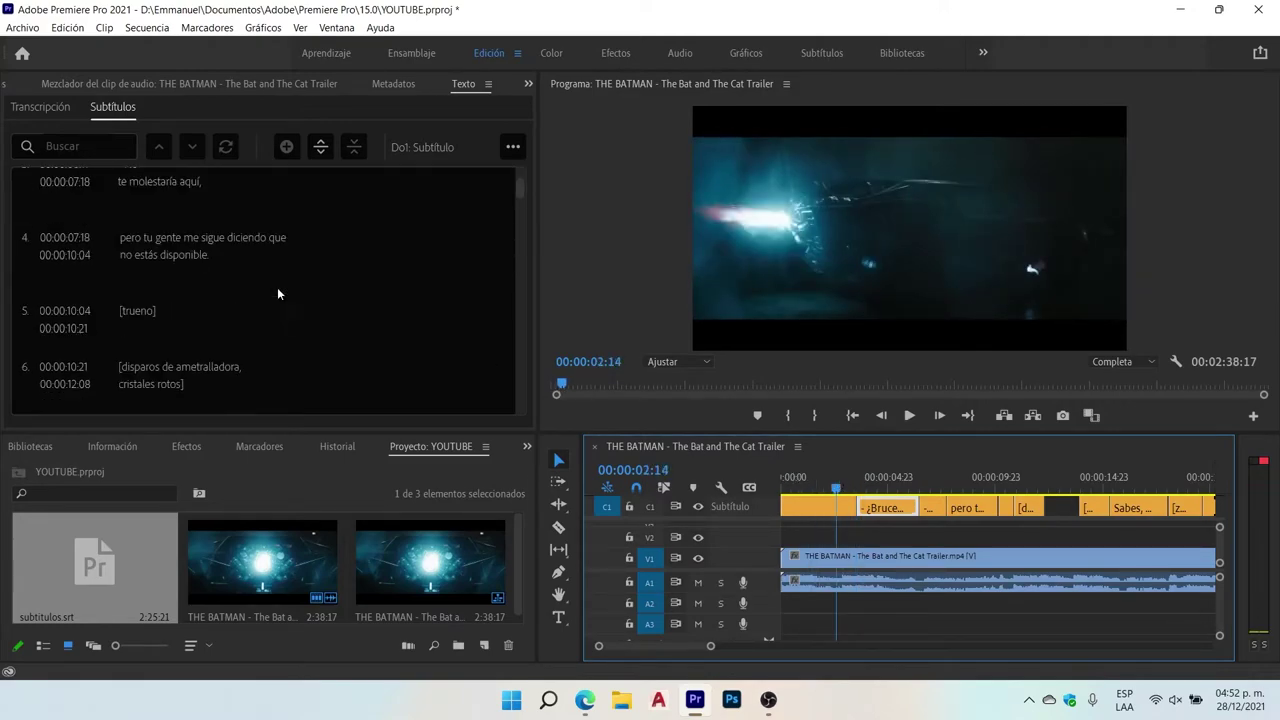
double_click(170, 312)
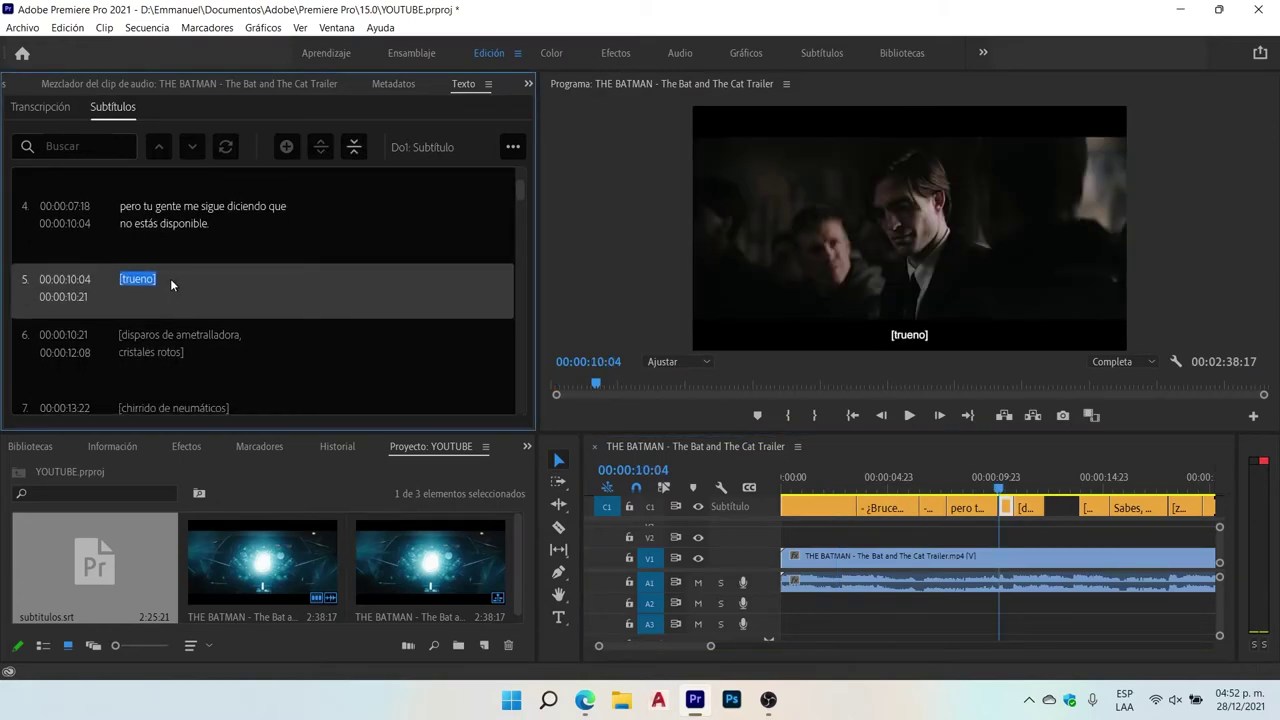
click(170, 278)
key(BackSpace)
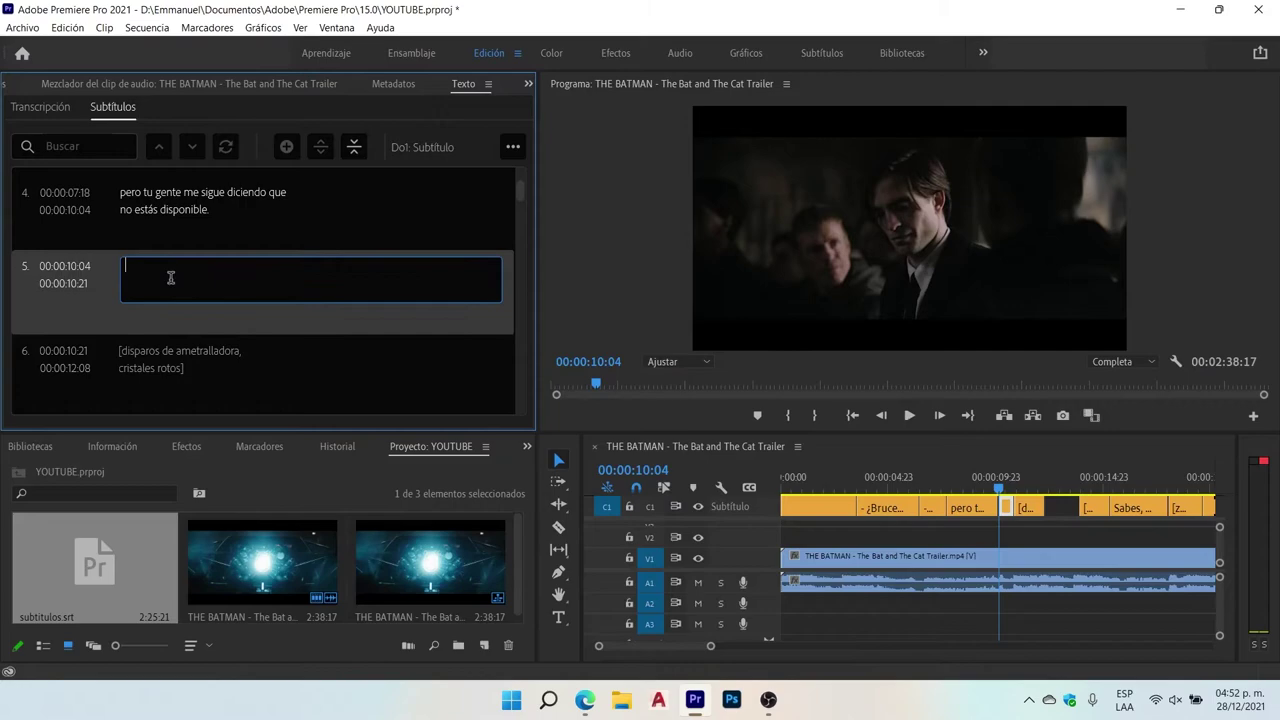
double_click(238, 216)
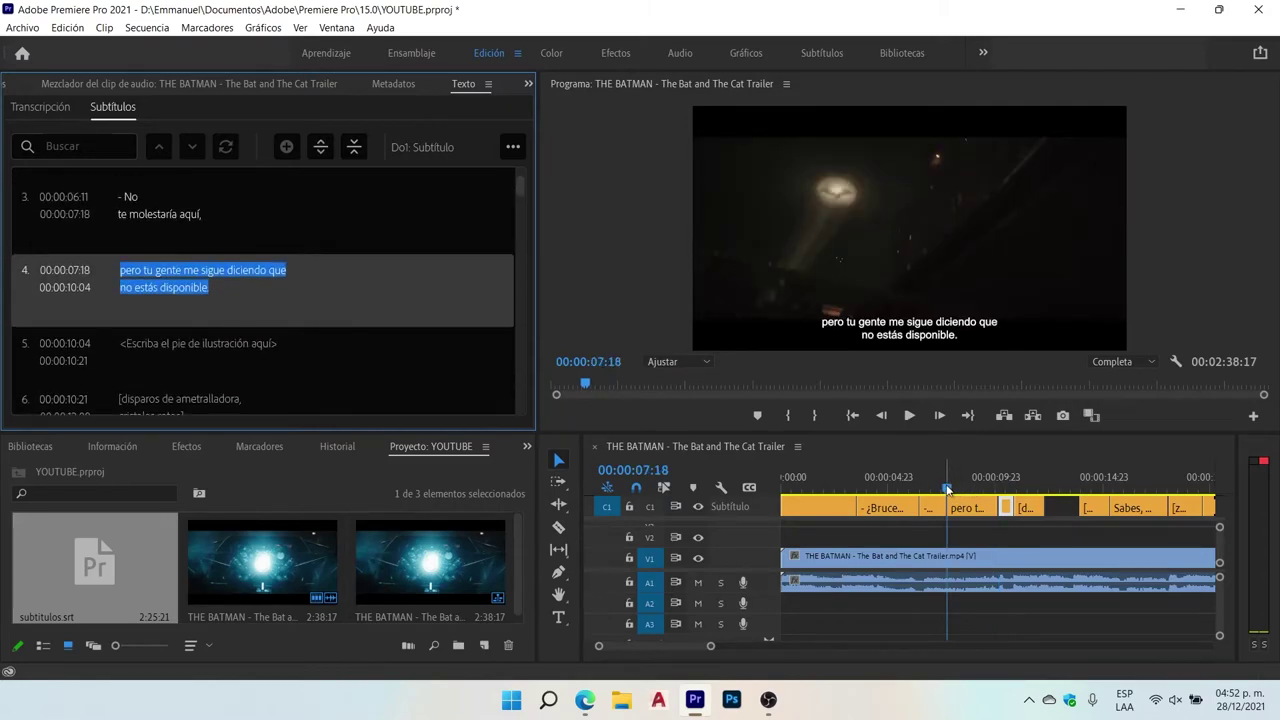
drag(950, 488, 999, 488)
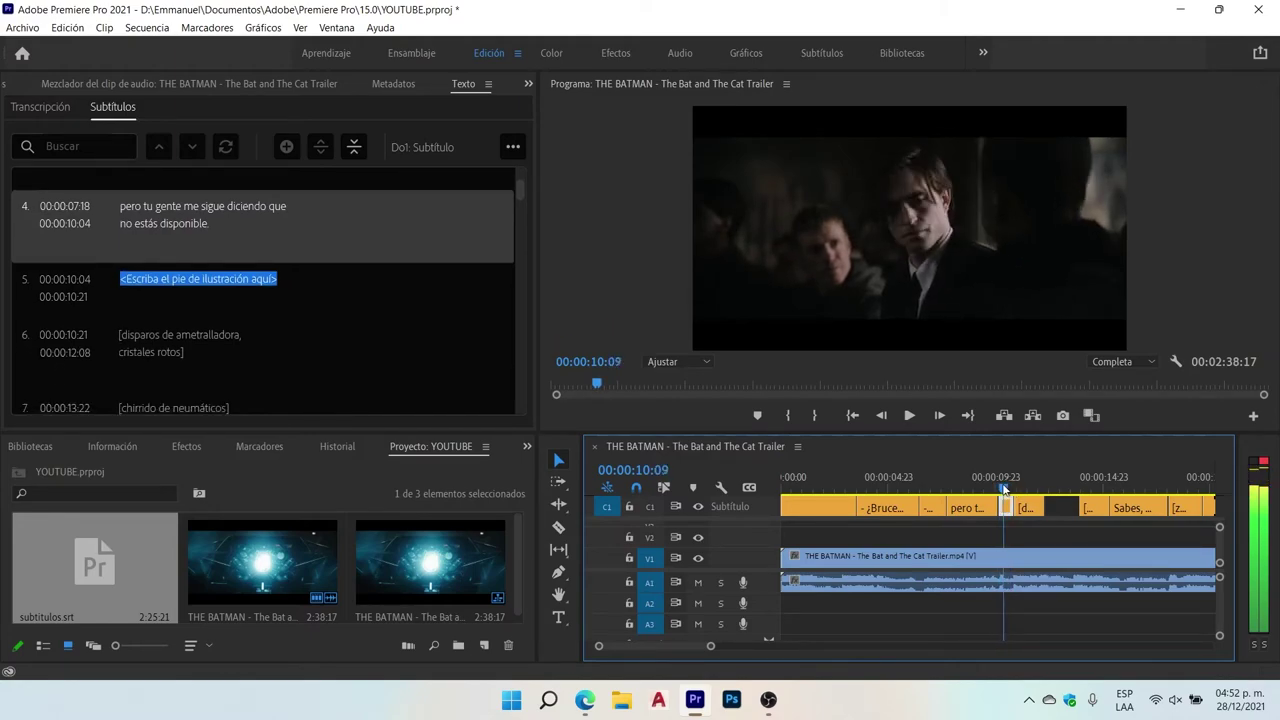
Step: Trim the extra characters from caption 4 so it reads 'pero tu gente me sigue diciendo que / no estás'
click(242, 222)
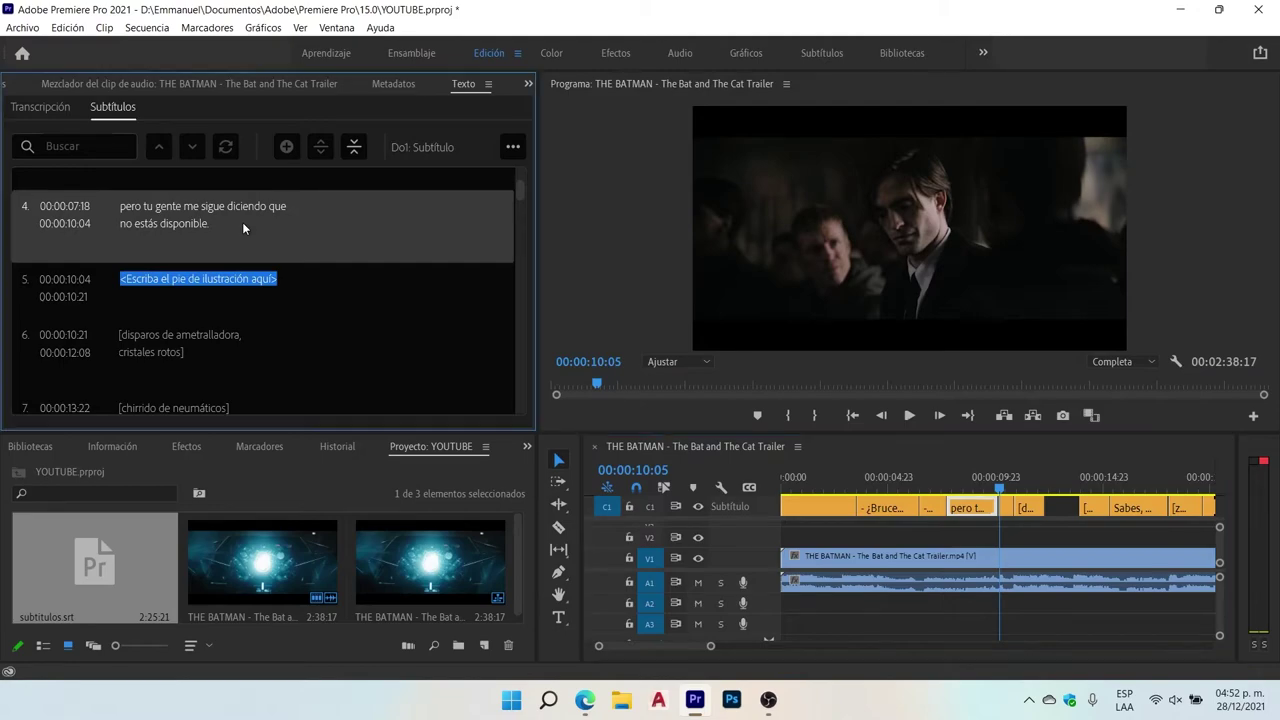
click(226, 294)
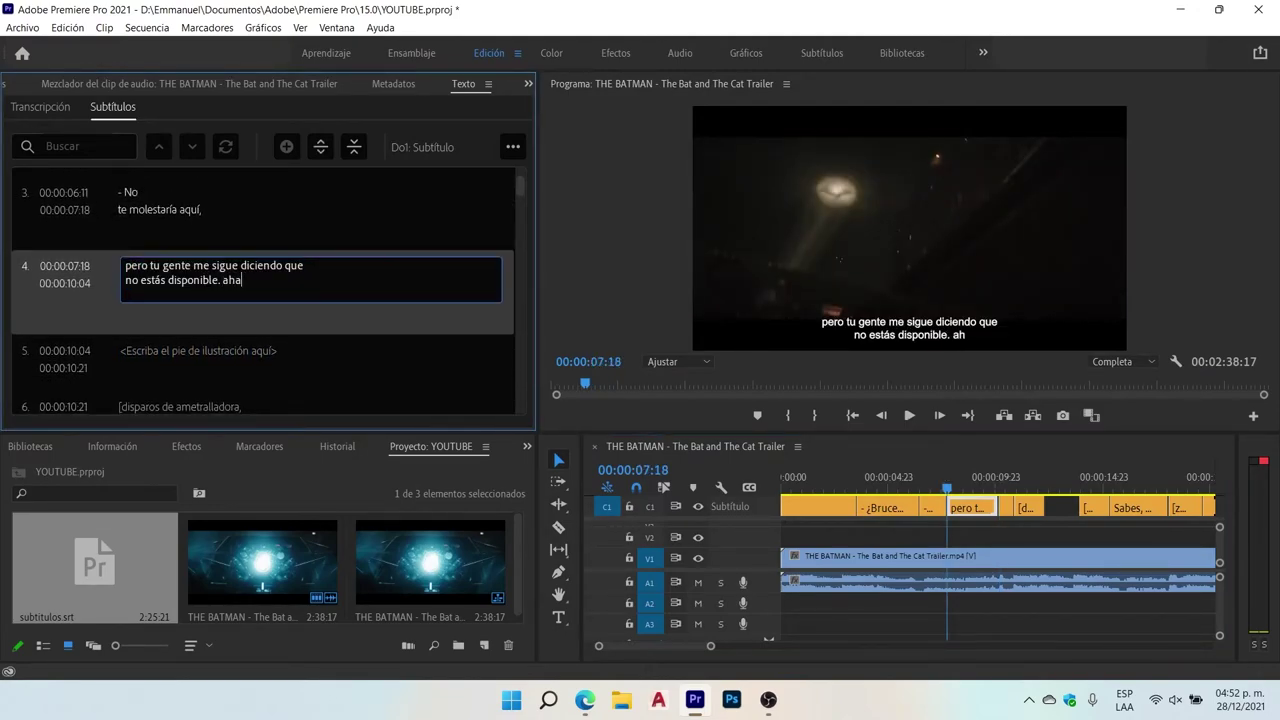
text(ahaha)
key(BackSpace)
key(BackSpace)
key(BackSpace)
key(BackSpace)
key(BackSpace)
key(BackSpace)
key(BackSpace)
key(BackSpace)
key(BackSpace)
key(BackSpace)
key(BackSpace)
key(BackSpace)
key(BackSpace)
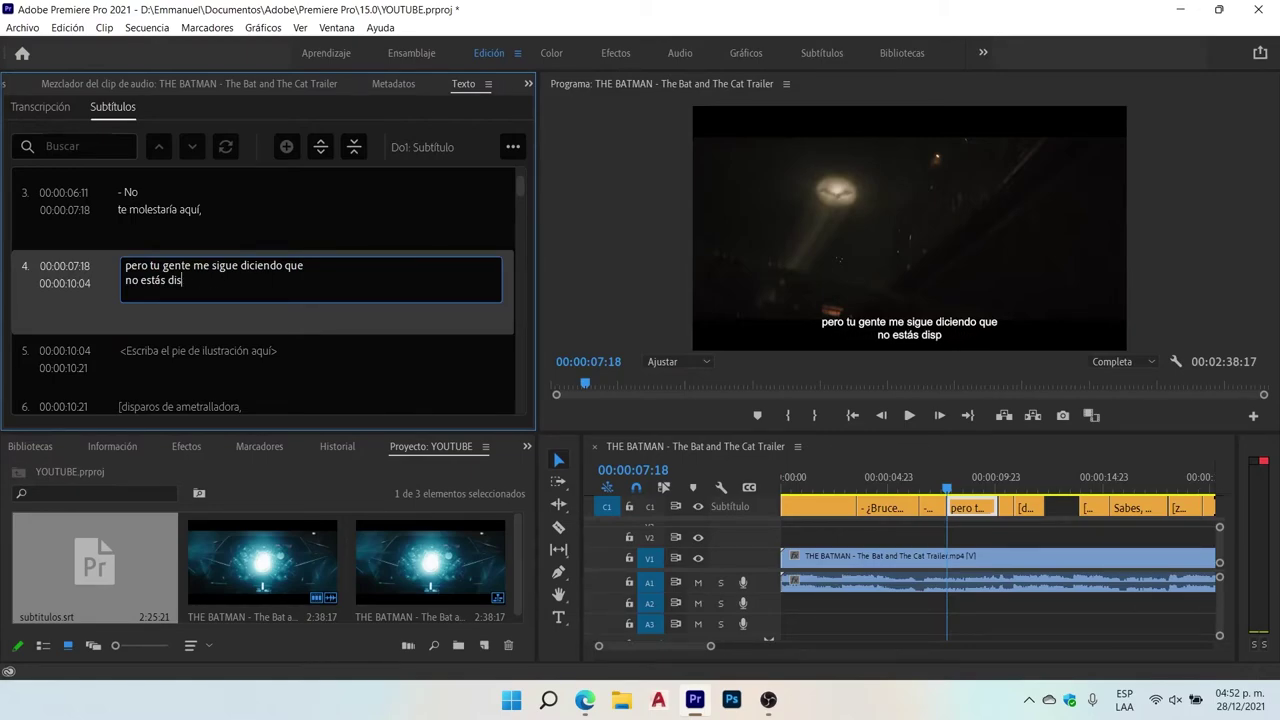
key(BackSpace)
key(BackSpace)
key(BackSpace)
key(BackSpace)
key(BackSpace)
click(189, 353)
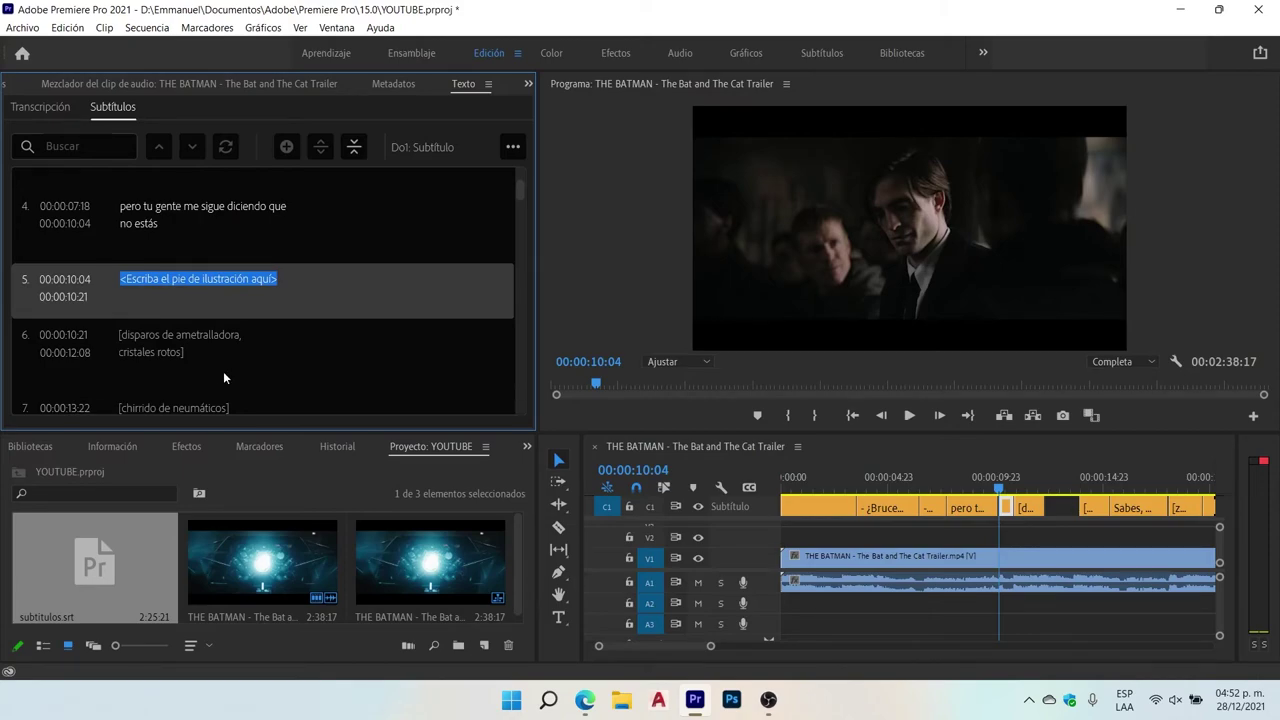
click(819, 614)
click(22, 27)
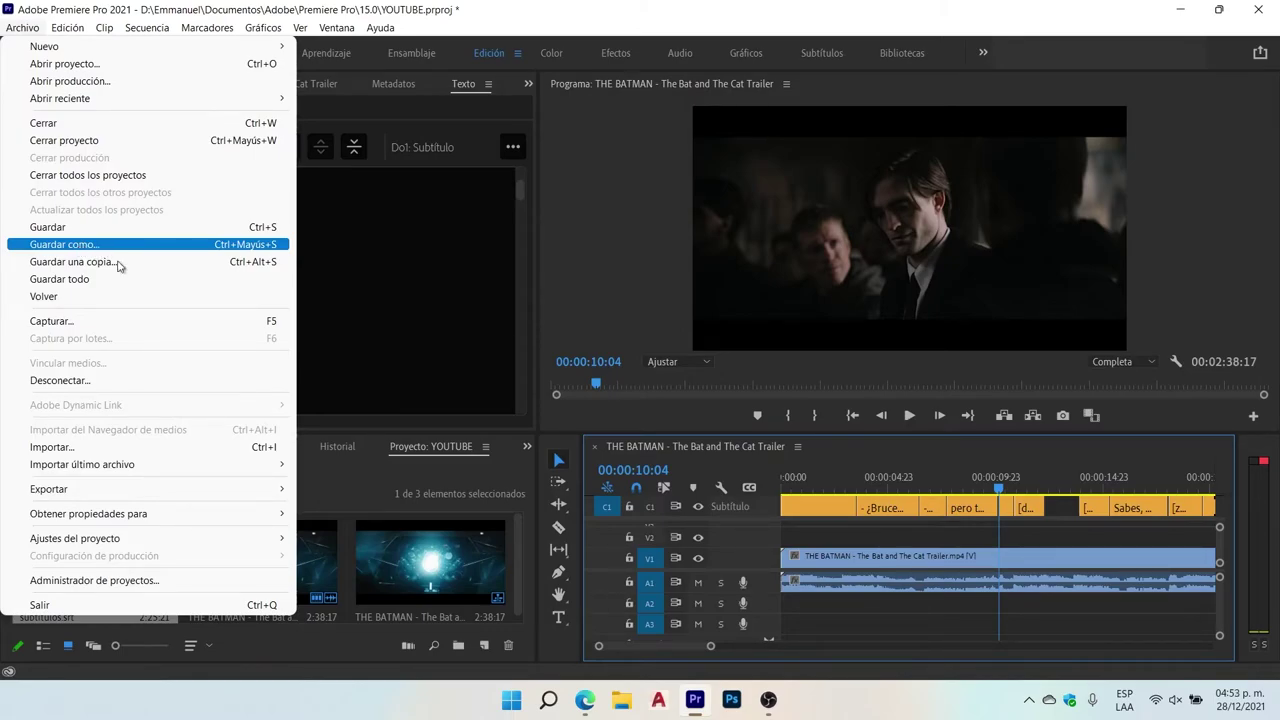
Step: Export the sequence as H.264 MP4, with Subtítulos set to Grabar subtítulos en el vídeo
mouse_move(76, 492)
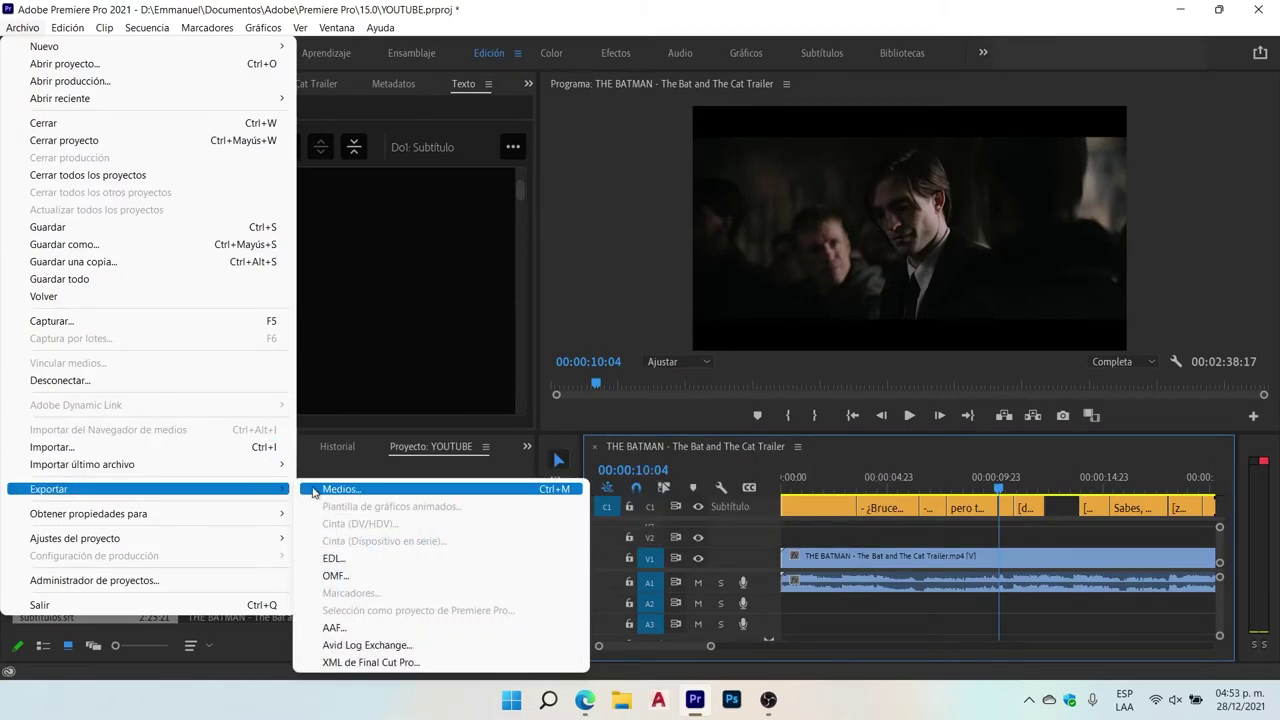
click(343, 490)
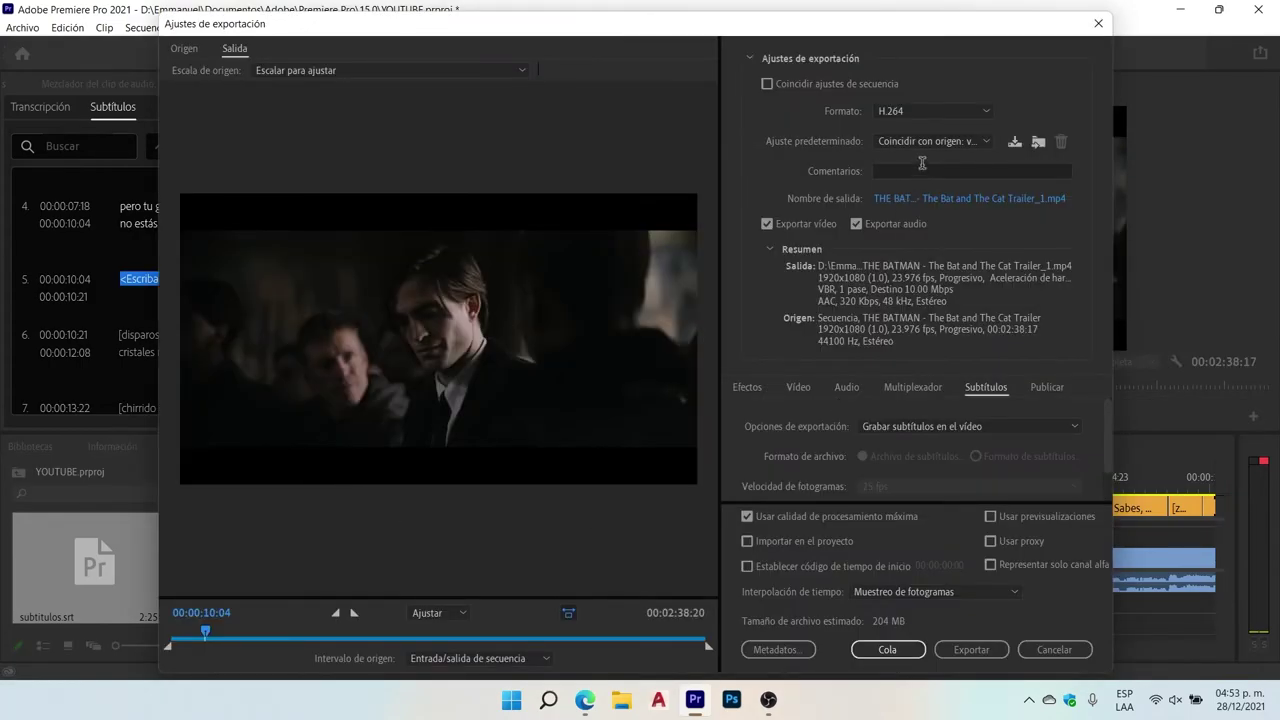
click(946, 141)
click(946, 141)
click(921, 430)
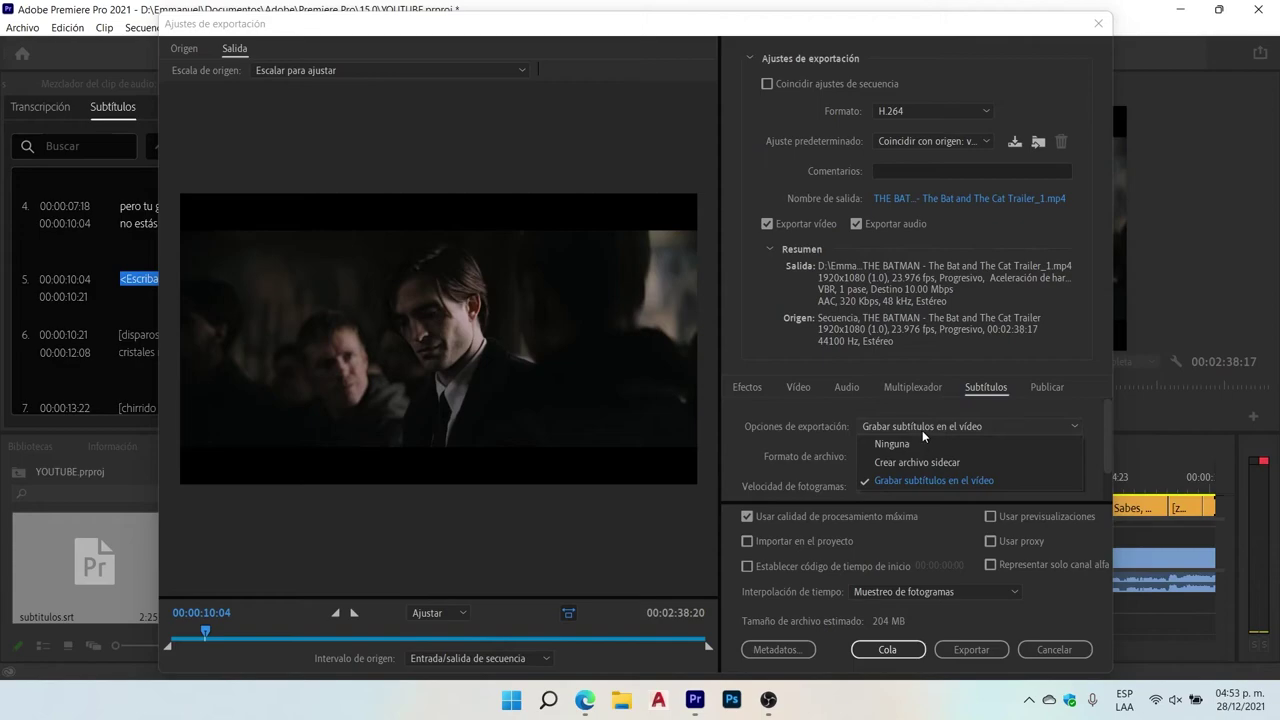
click(923, 487)
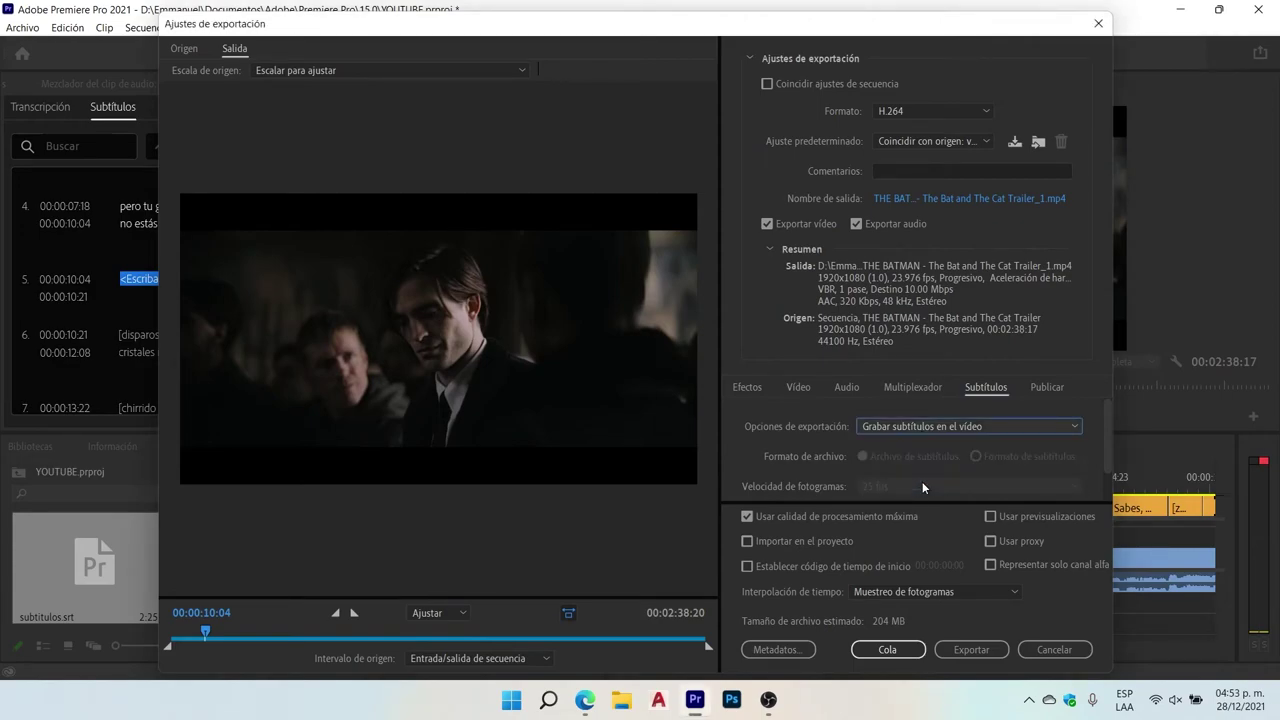
click(973, 650)
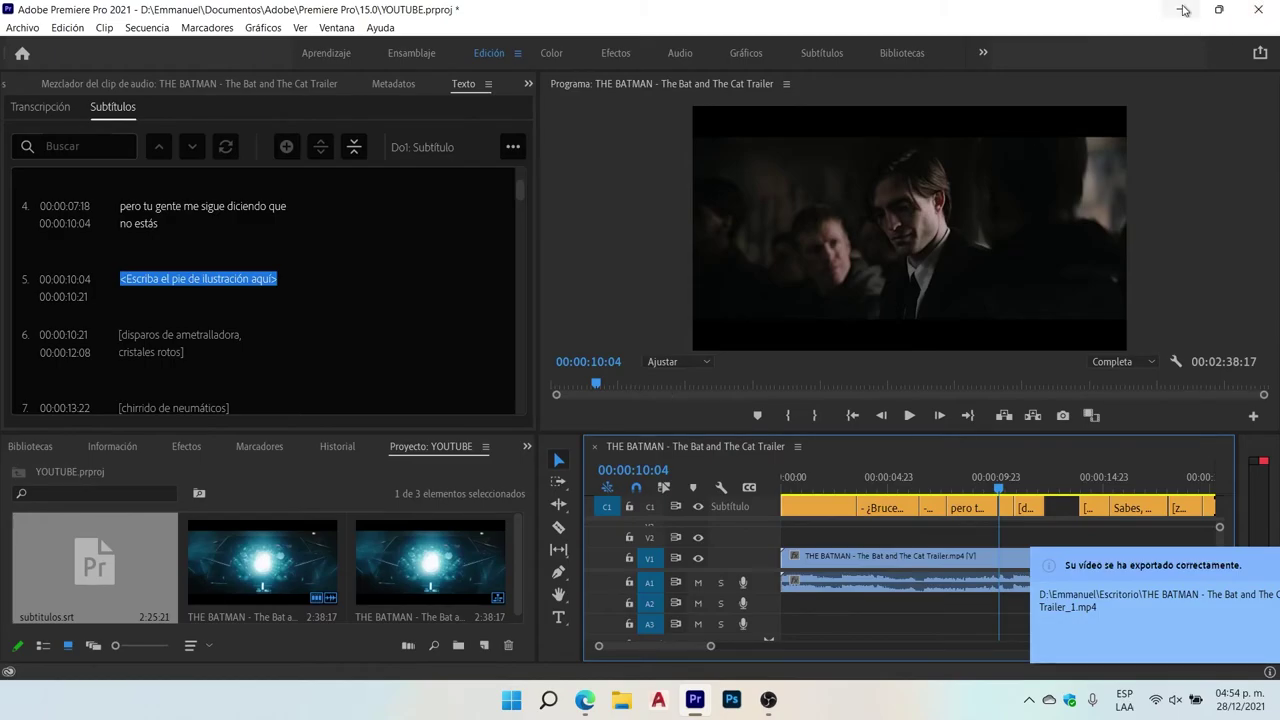
Step: Minimize Premiere and move the exported video icon just below subtitulos.srt on the desktop
click(1180, 9)
drag(40, 468, 40, 252)
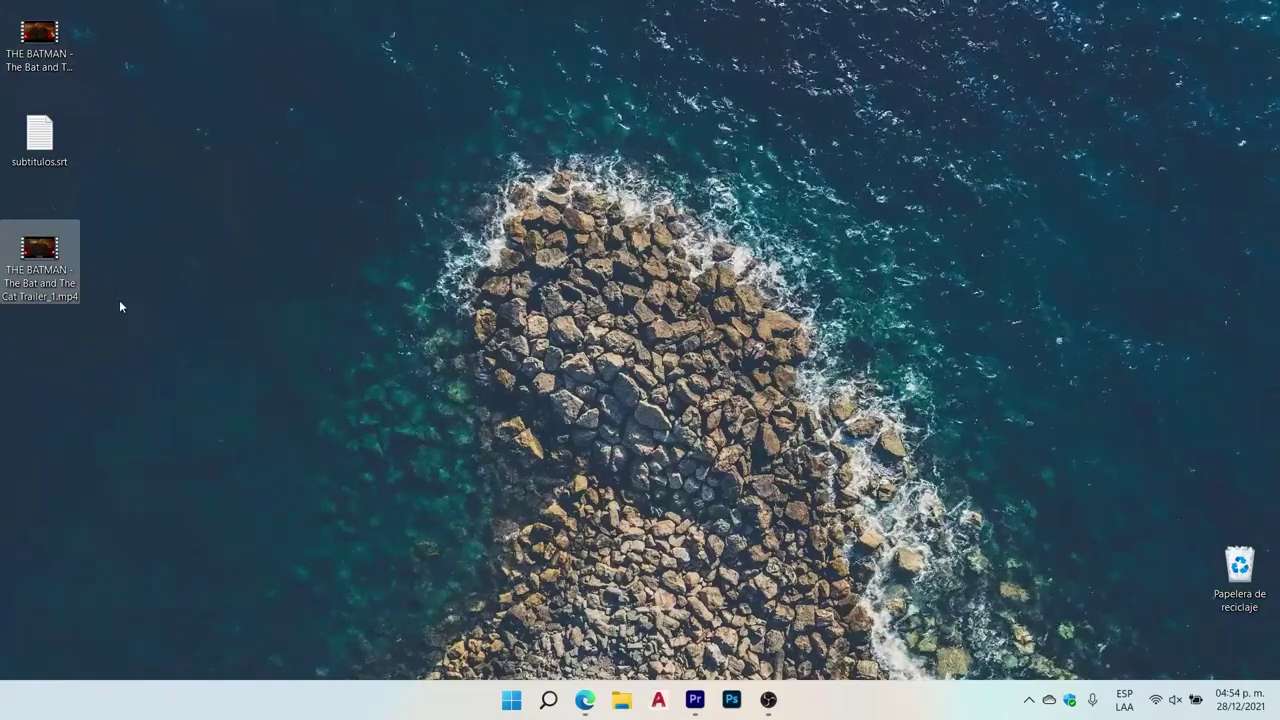
click(162, 303)
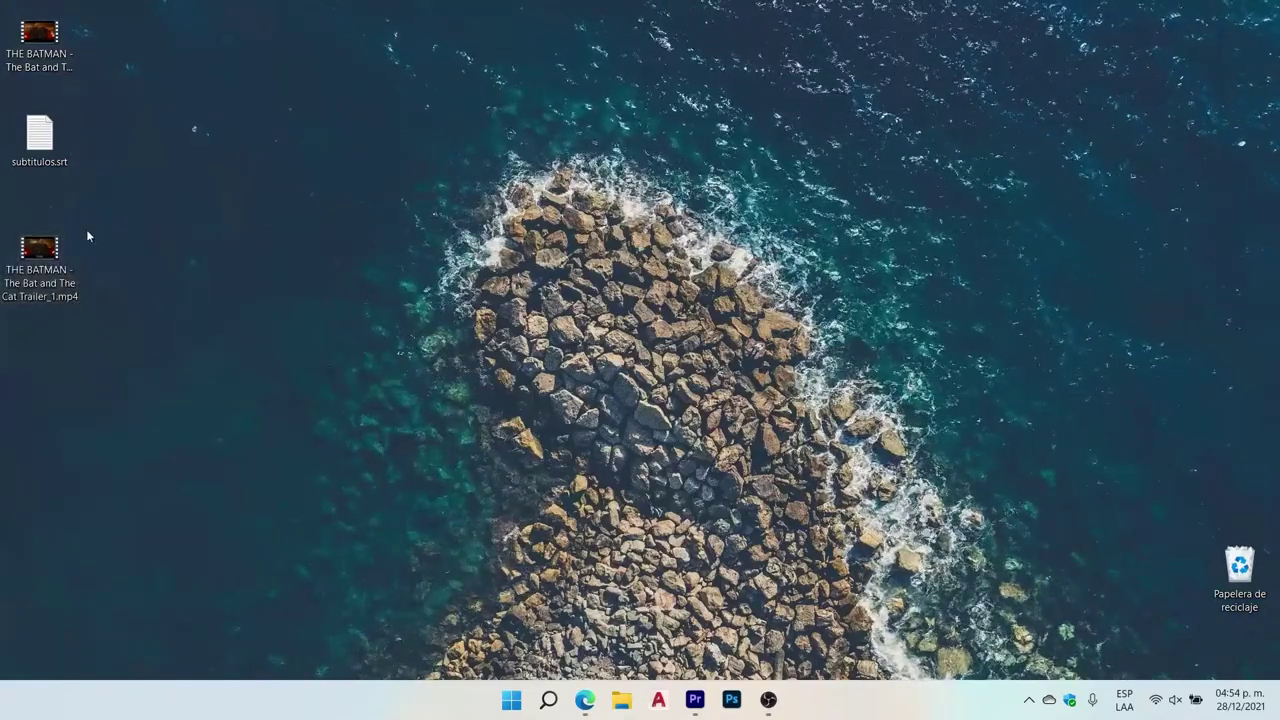
Step: Play the original trailer, skipping to about 10, 20, 49 seconds and one minute, then close it
double_click(30, 47)
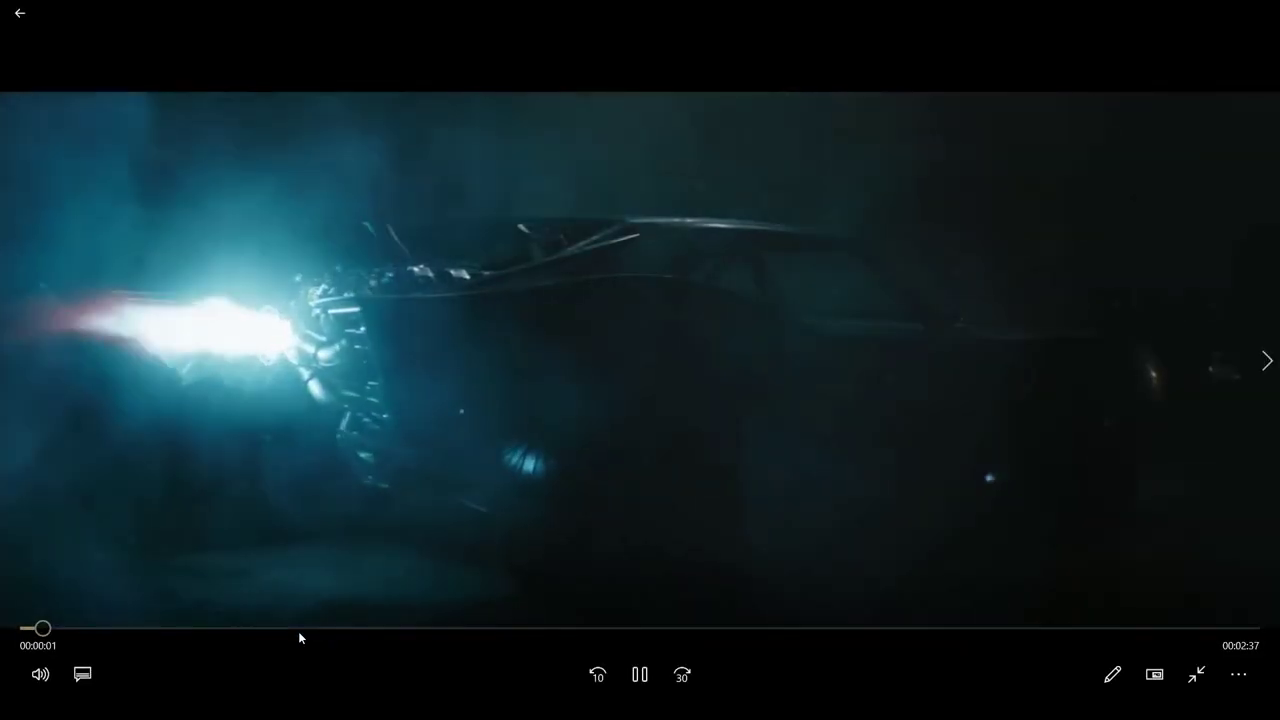
click(110, 629)
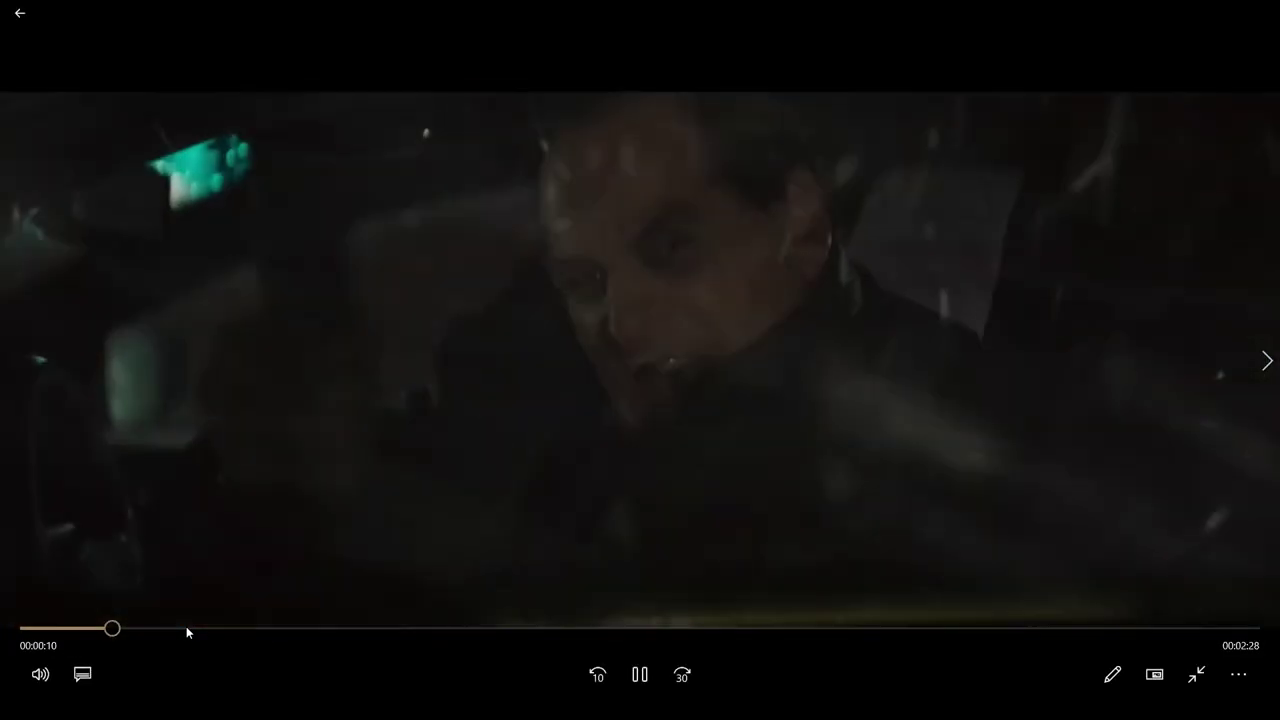
click(186, 628)
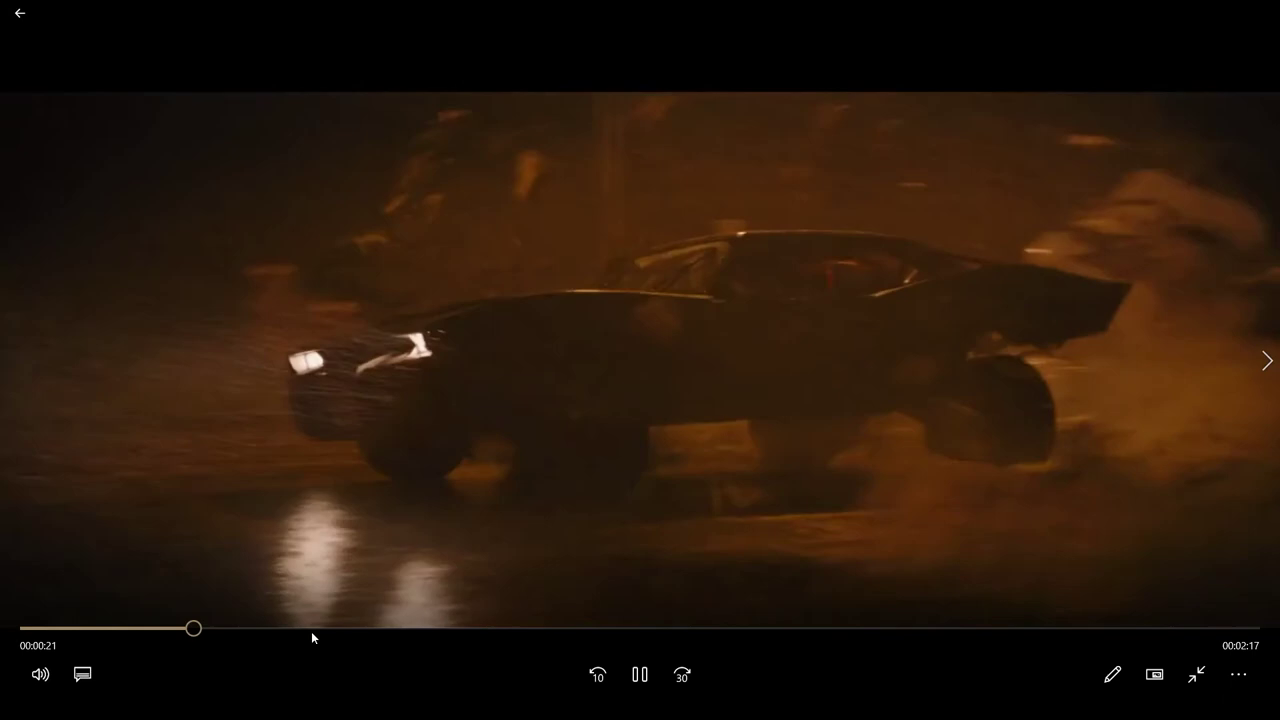
click(311, 630)
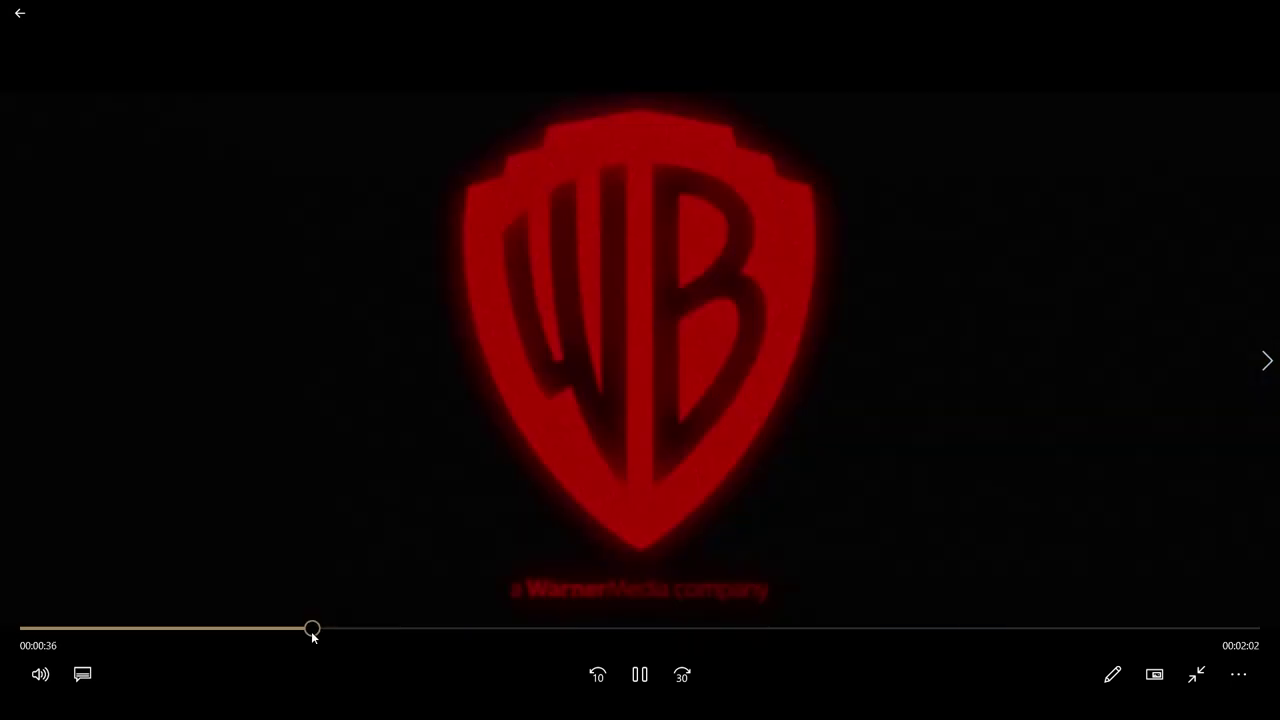
click(411, 630)
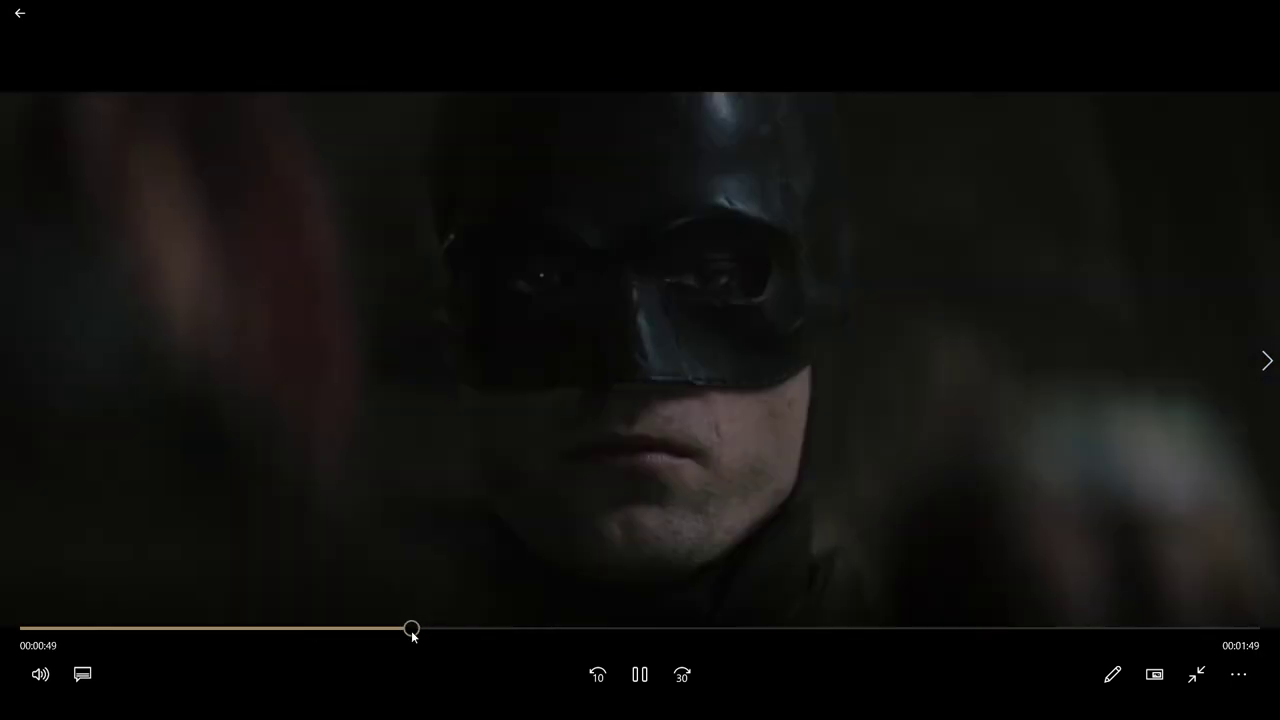
click(499, 629)
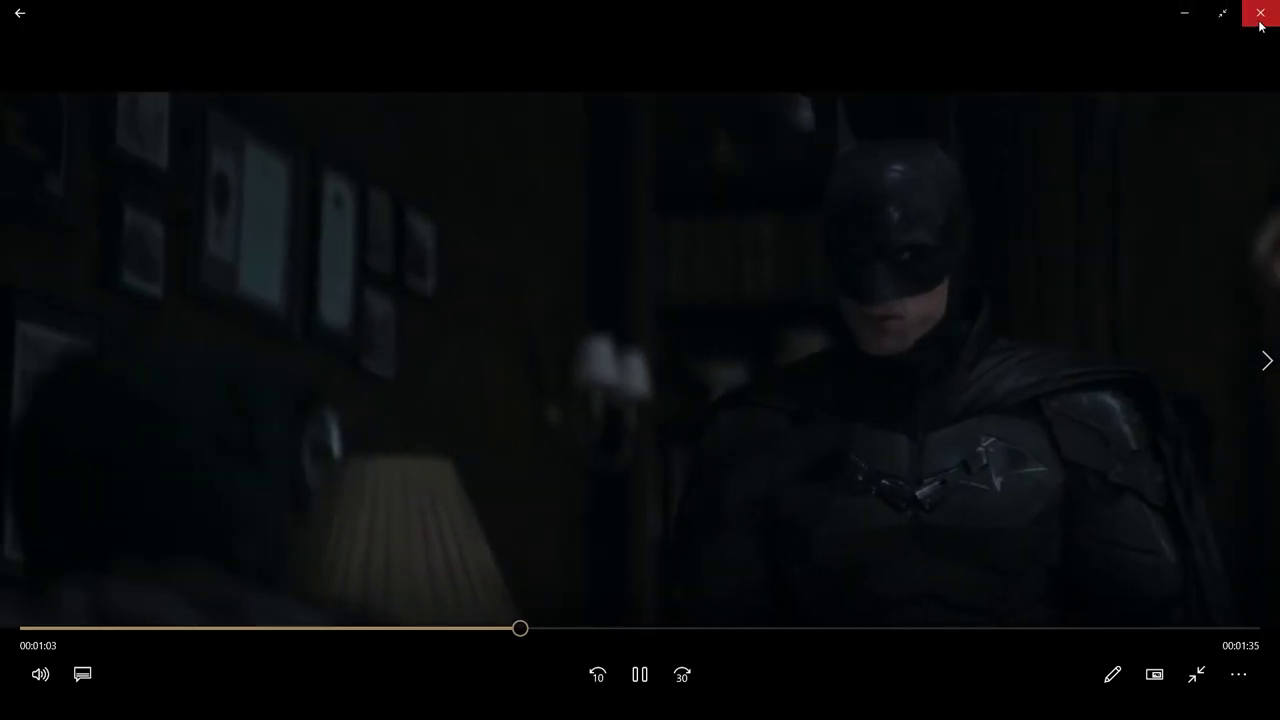
click(1262, 14)
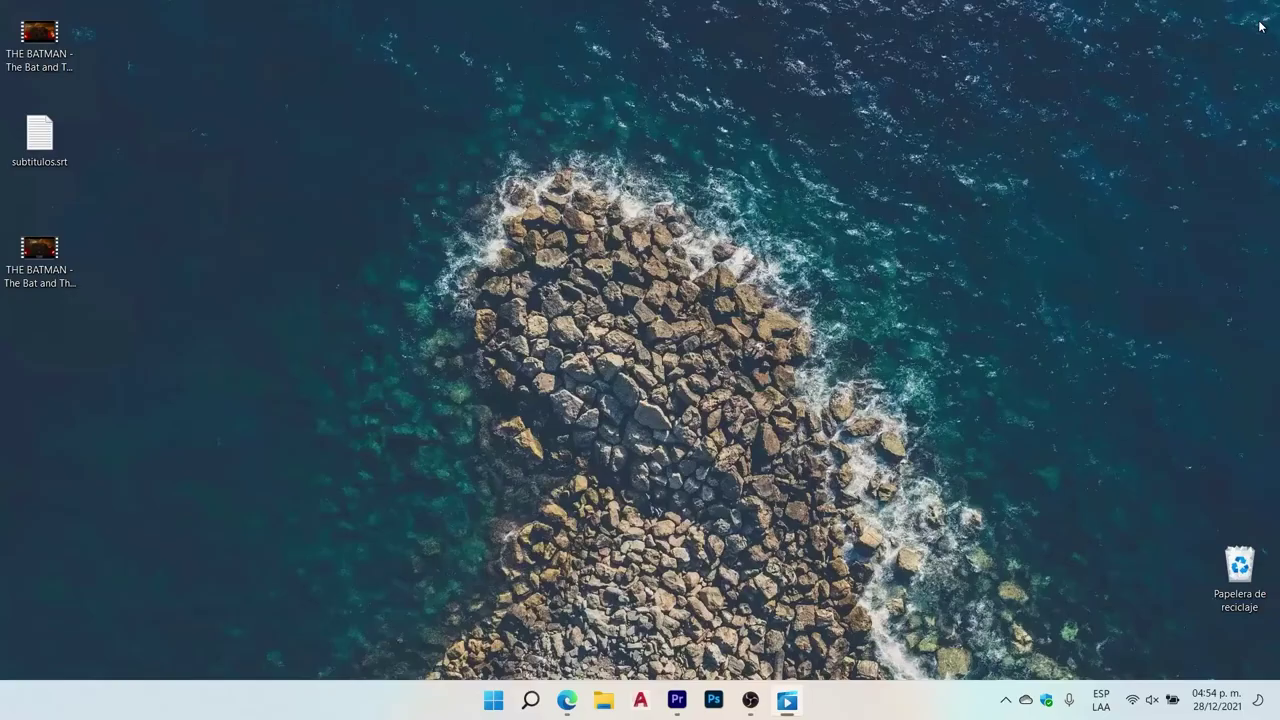
Step: Play the exported Trailer_1.mp4 to check the burned-in Spanish captions, then close the player
double_click(44, 300)
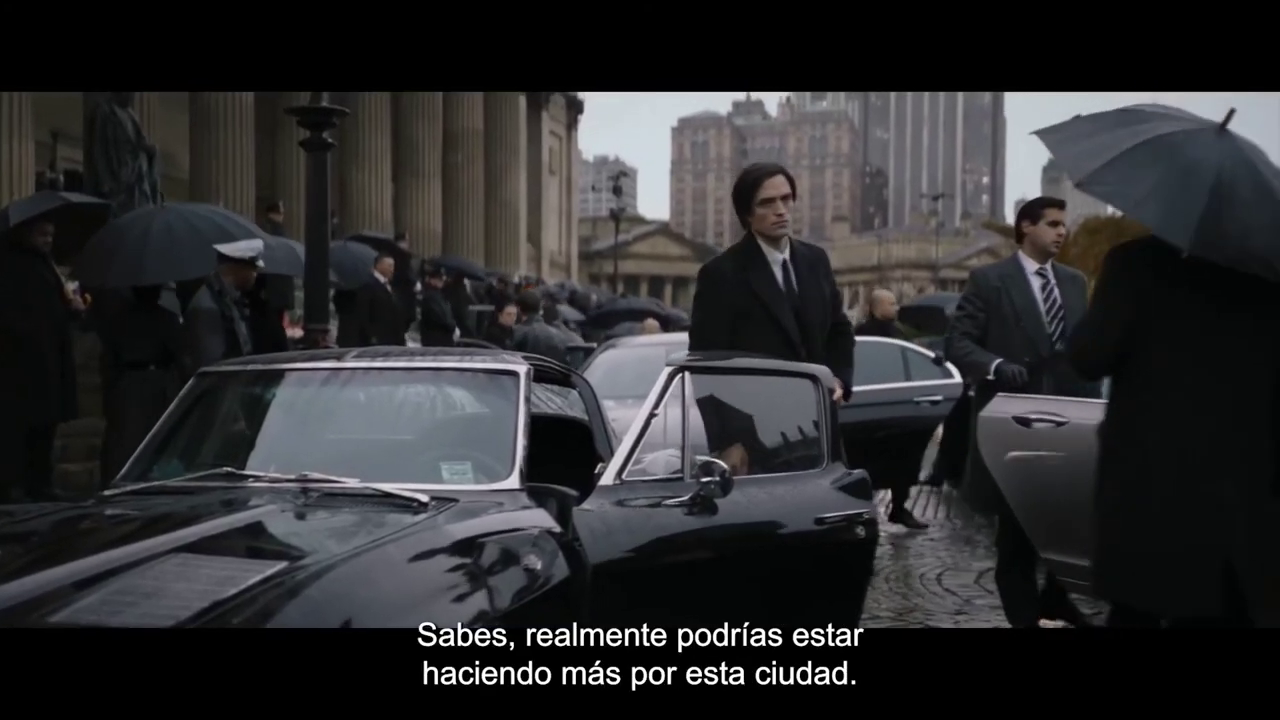
mouse_move(716, 211)
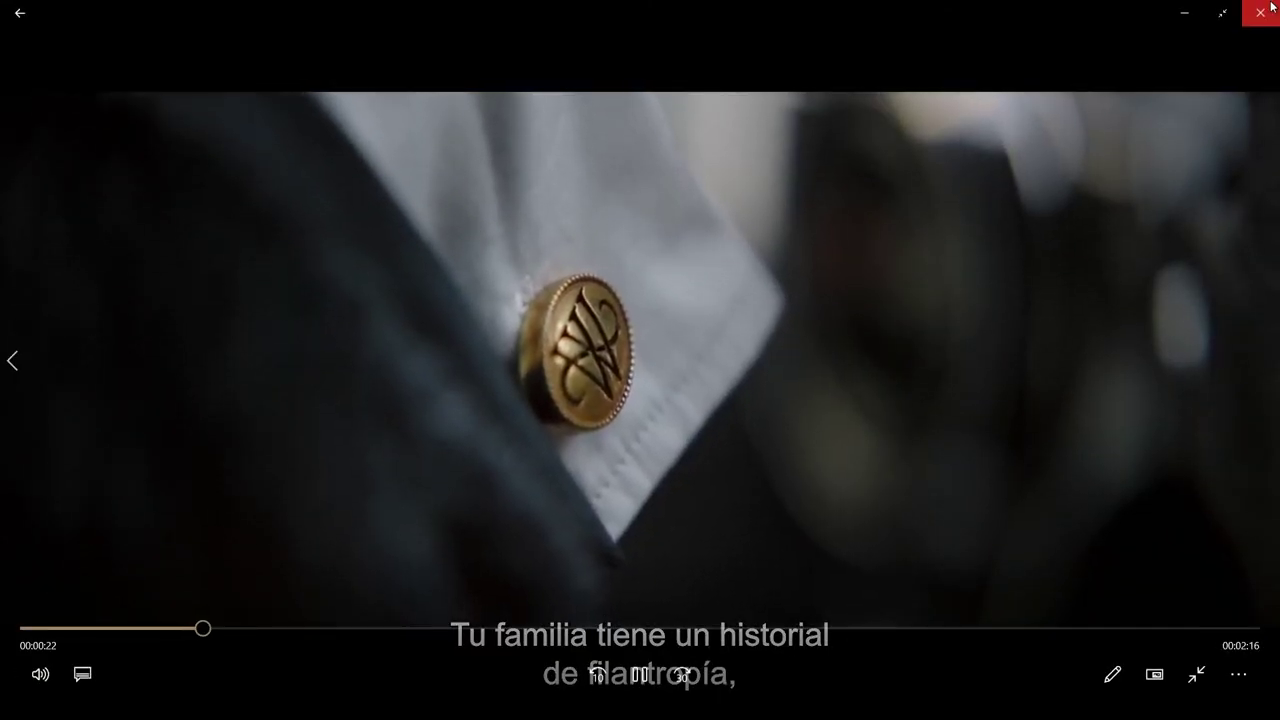
click(1258, 14)
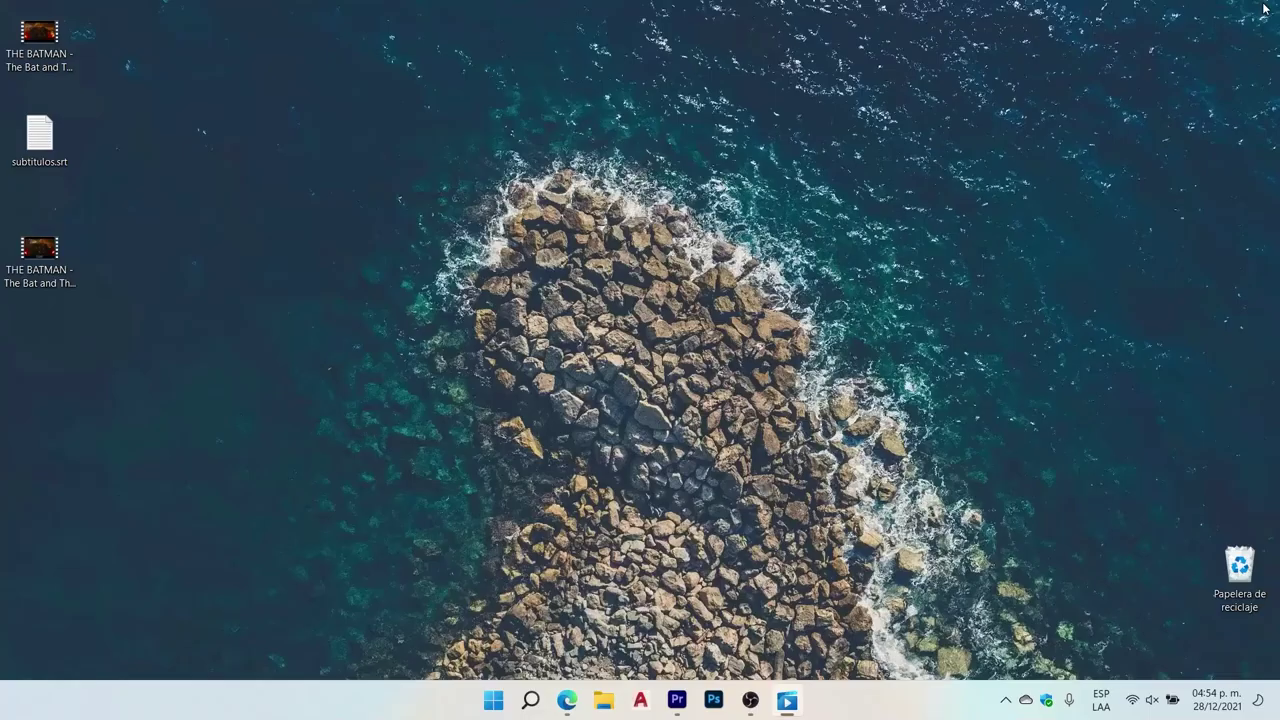
Step: Restore the Premiere Pro window from the taskbar and focus the Program monitor
mouse_move(695, 699)
click(710, 662)
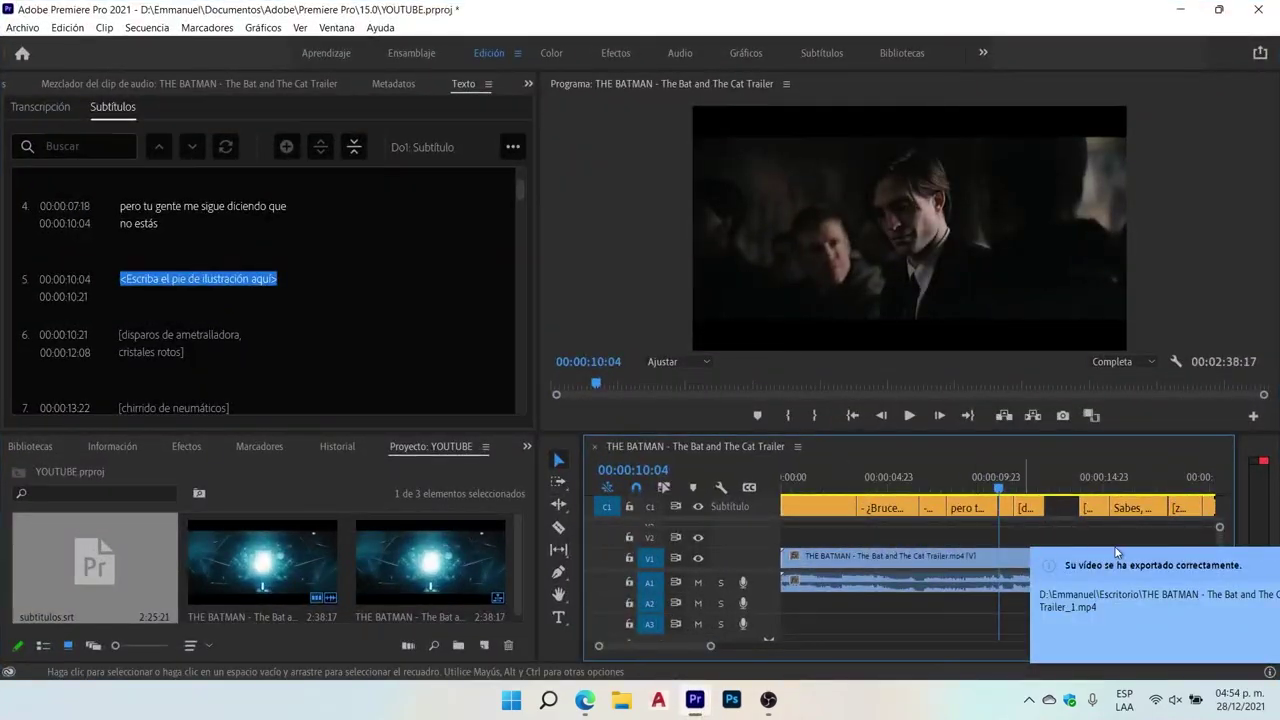
click(628, 276)
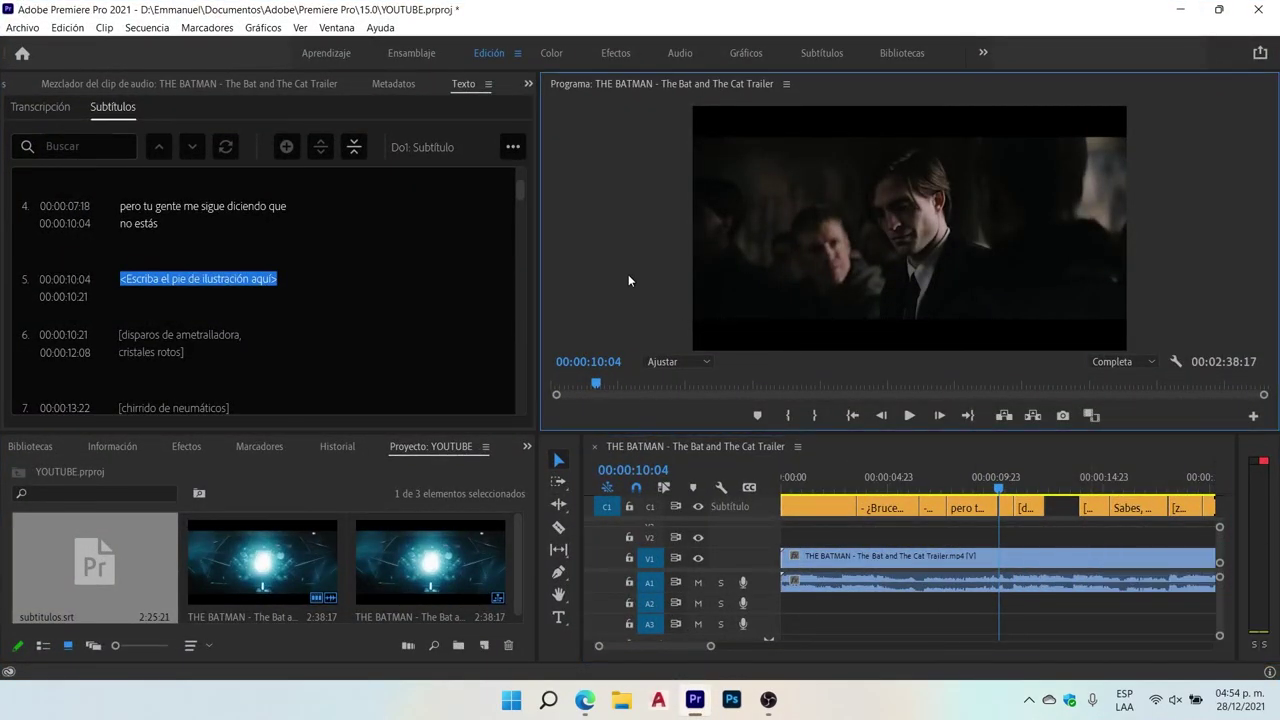